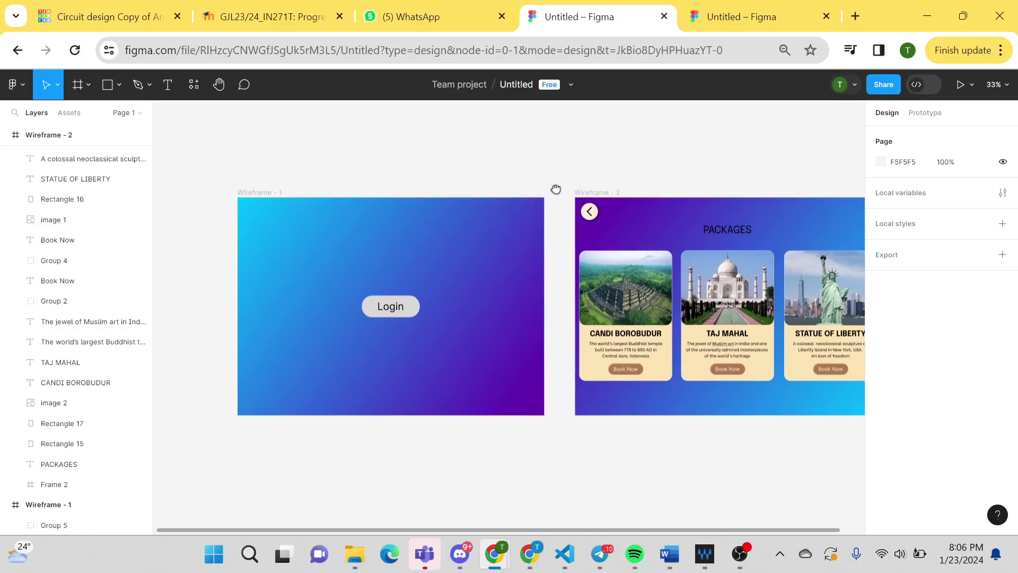
Step: Switch from design settings to prototype settings for the page containing both wireframes
{"action": "left_click_drag", "start_coordinate": [546, 190], "coordinate": [590, 197]}
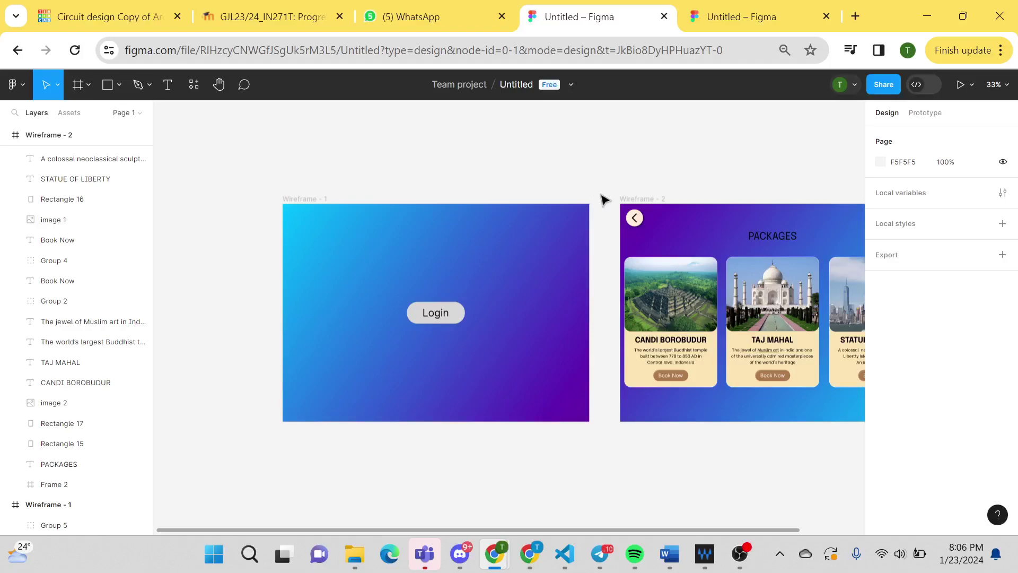
{"action": "mouse_move", "coordinate": [571, 191]}
{"action": "left_mouse_down"}
{"action": "mouse_move", "coordinate": [616, 178]}
{"action": "mouse_move", "coordinate": [531, 177]}
{"action": "mouse_move", "coordinate": [580, 190]}
{"action": "left_mouse_up"}
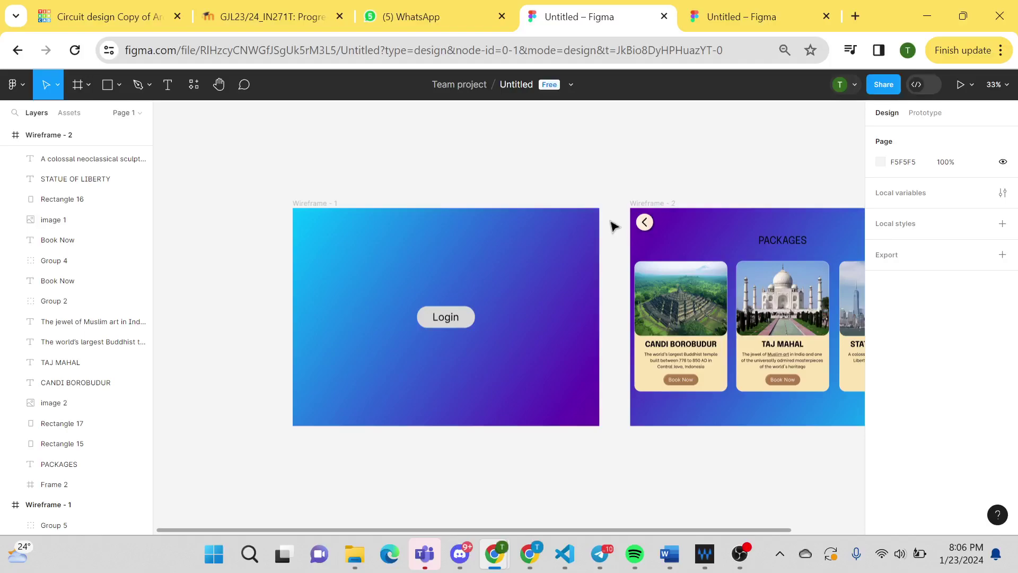
{"action": "left_click_drag", "start_coordinate": [611, 224], "coordinate": [599, 218]}
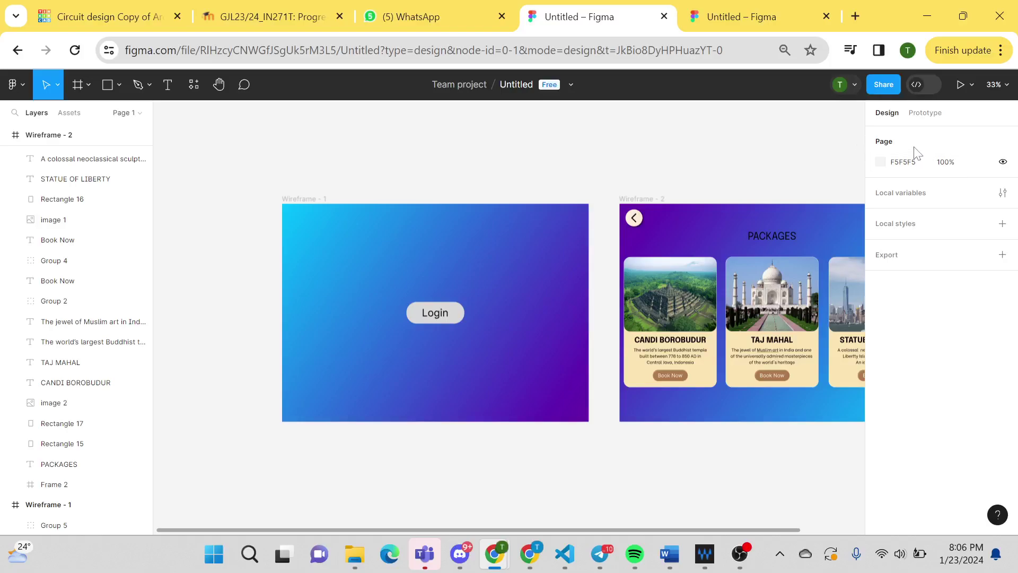
{"action": "left_click", "coordinate": [925, 114]}
{"action": "mouse_move", "coordinate": [801, 150]}
{"action": "left_mouse_down"}
{"action": "mouse_move", "coordinate": [715, 150]}
{"action": "mouse_move", "coordinate": [793, 138]}
{"action": "left_mouse_up"}
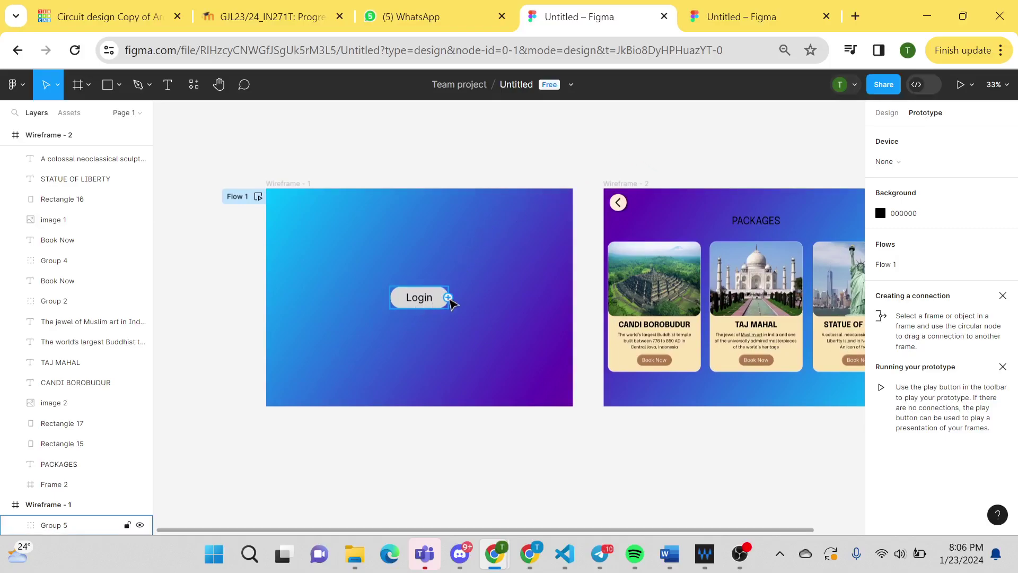
Step: Connect the Login button on Wireframe - 1 to Wireframe - 2 with an on-click prototype interaction
{"action": "left_click", "coordinate": [442, 299]}
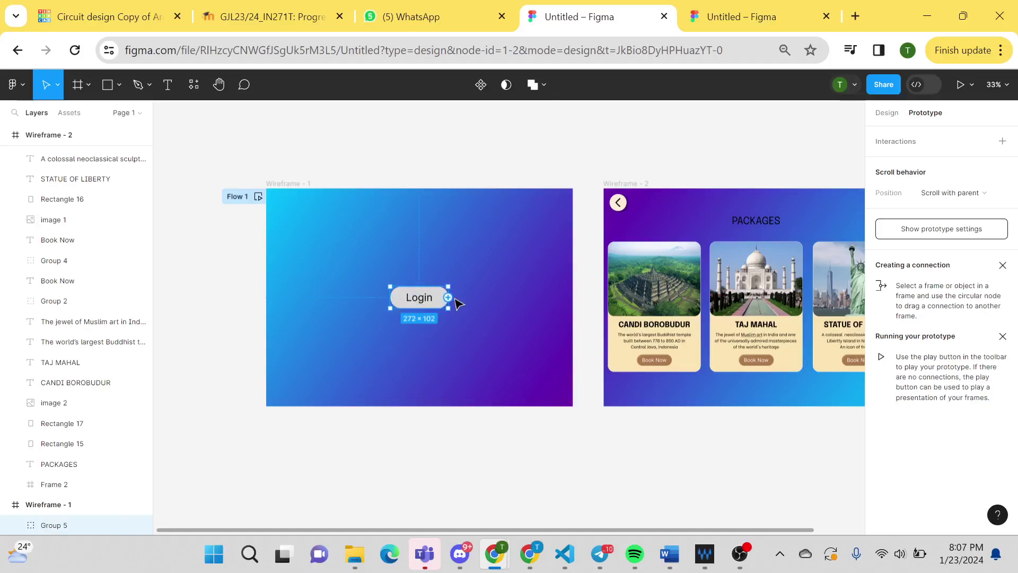
{"action": "key", "text": "Escape"}
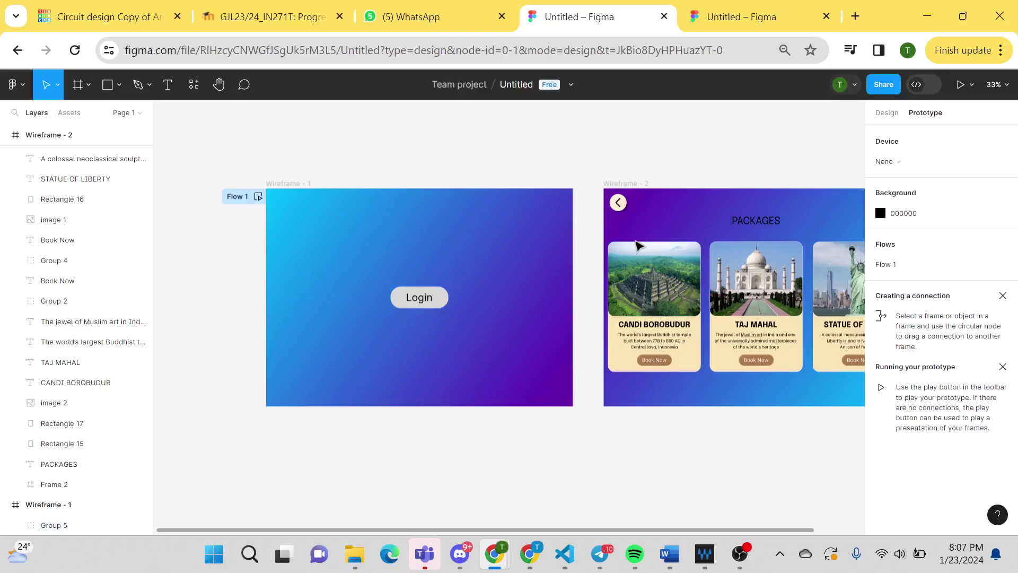
{"action": "left_click", "coordinate": [636, 244]}
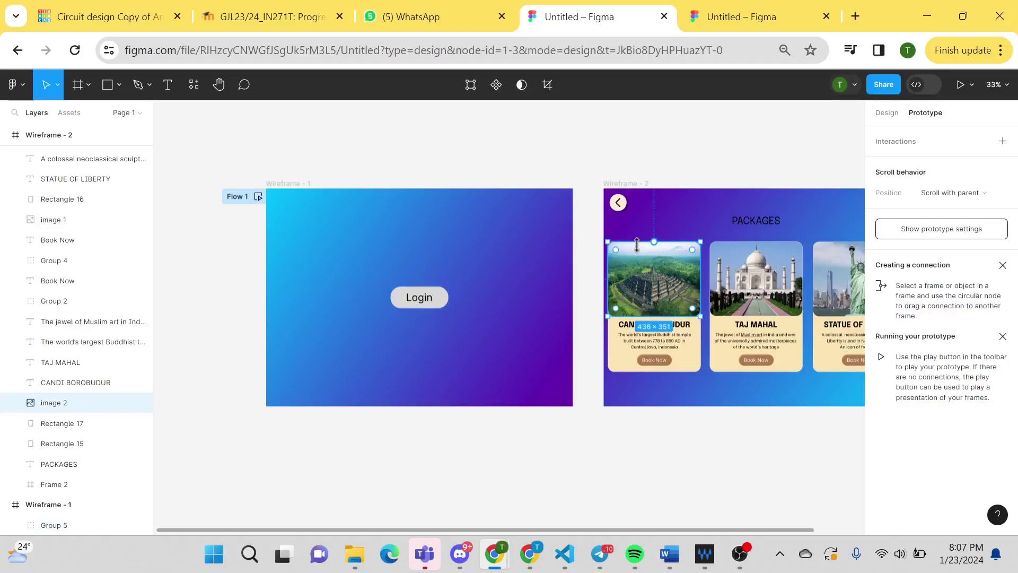
{"action": "left_click", "coordinate": [434, 297]}
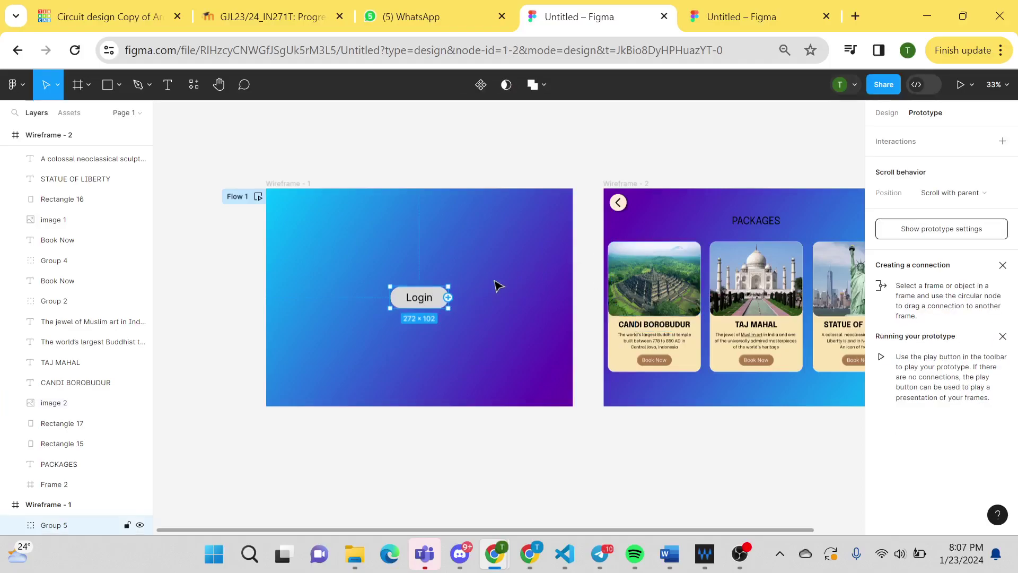
{"action": "left_click_drag", "start_coordinate": [452, 303], "coordinate": [627, 230]}
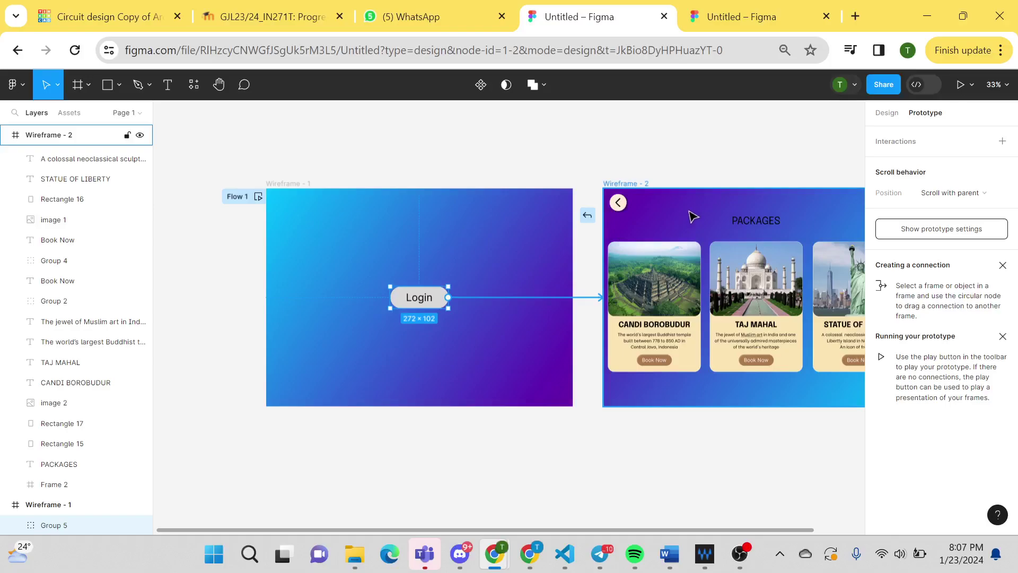
{"action": "left_click_drag", "start_coordinate": [693, 217], "coordinate": [690, 216]}
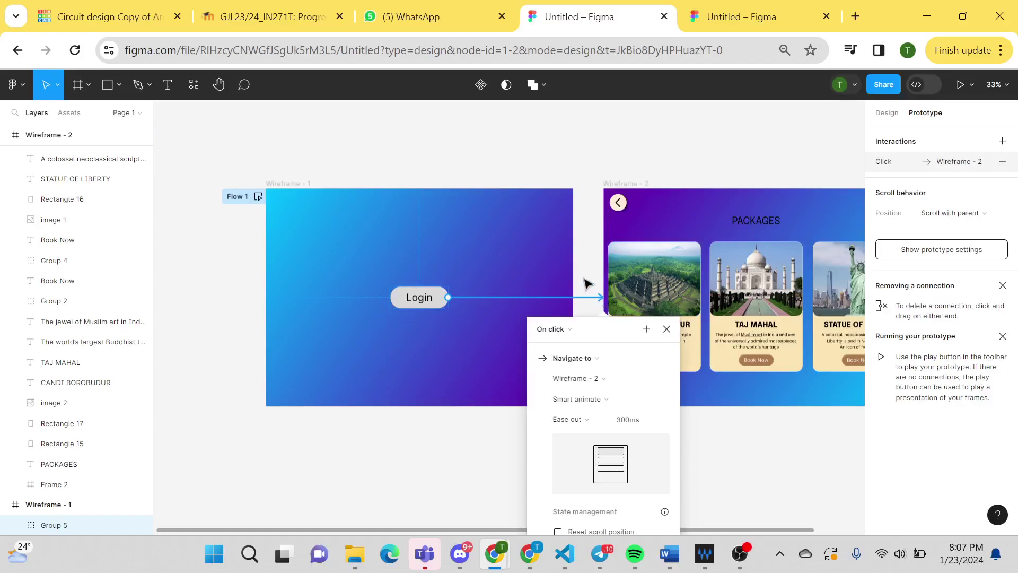
{"action": "left_click", "coordinate": [589, 286]}
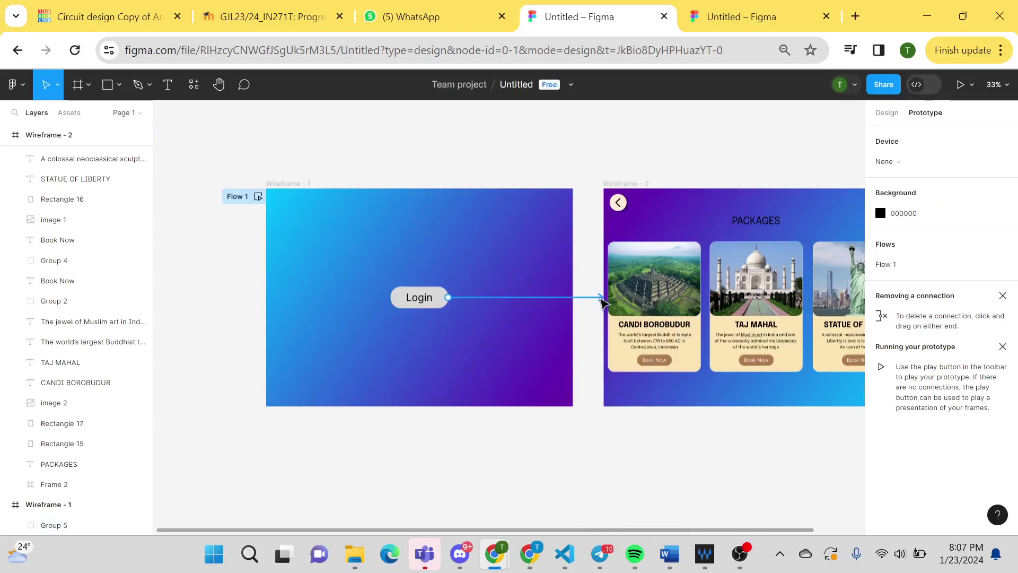
Step: Pull the end of the Login button's connection away and reattach it to Wireframe - 2
{"action": "left_click_drag", "start_coordinate": [602, 302], "coordinate": [712, 320]}
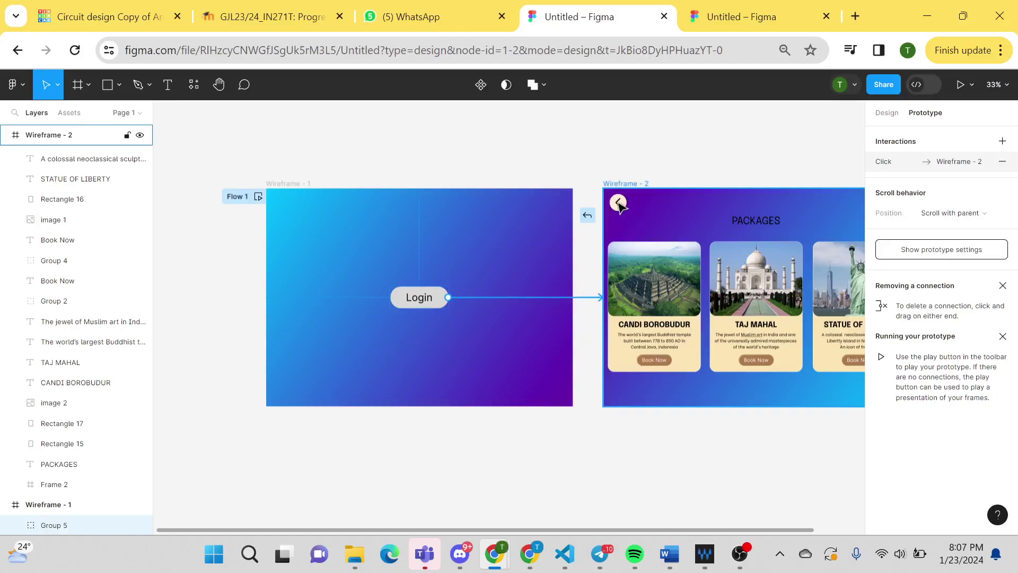
{"action": "left_click", "coordinate": [634, 277]}
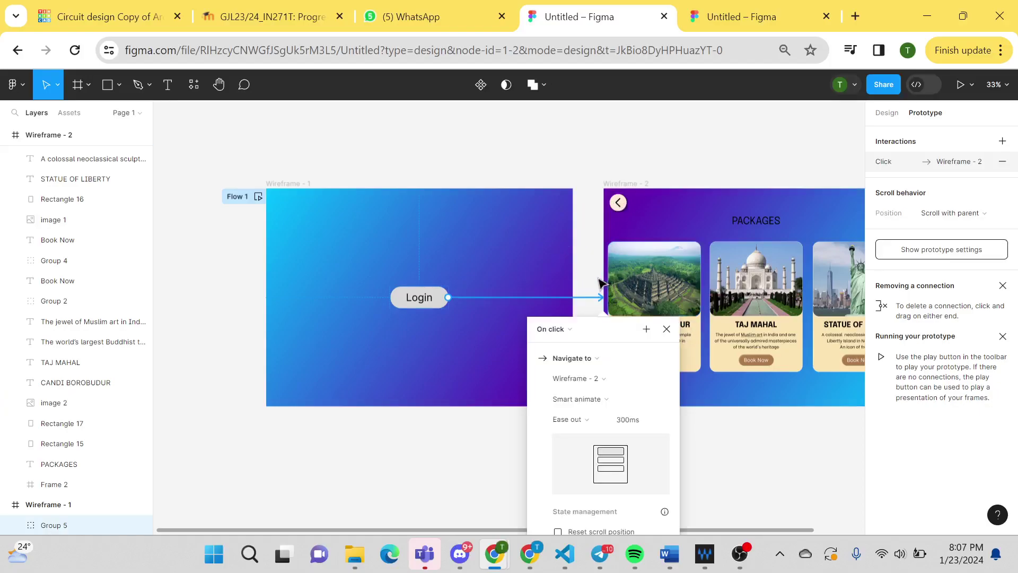
{"action": "left_click", "coordinate": [577, 278]}
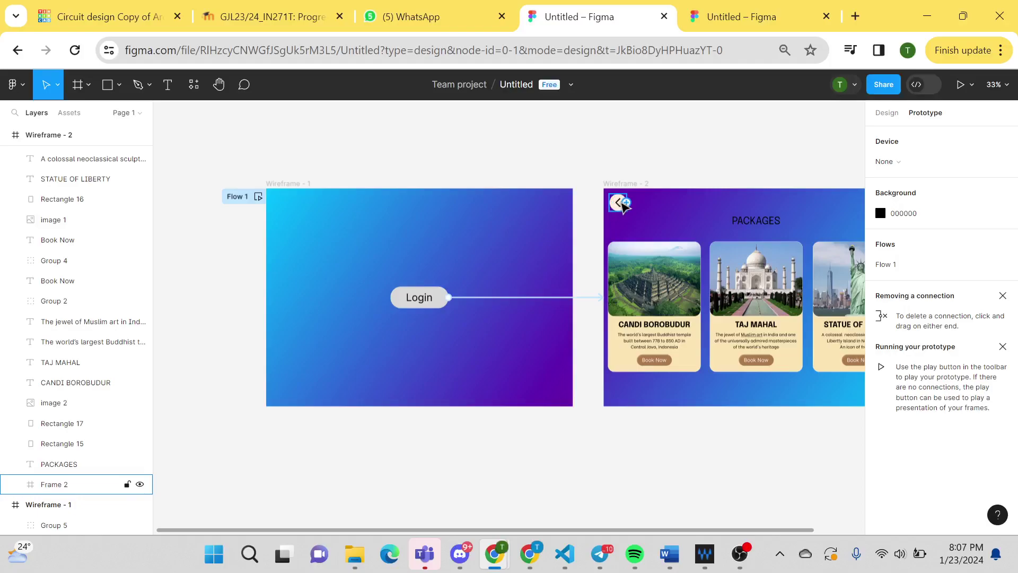
Step: Connect the round back arrow on Wireframe - 2 to Wireframe - 1 with an on-click navigation
{"action": "left_click", "coordinate": [621, 203]}
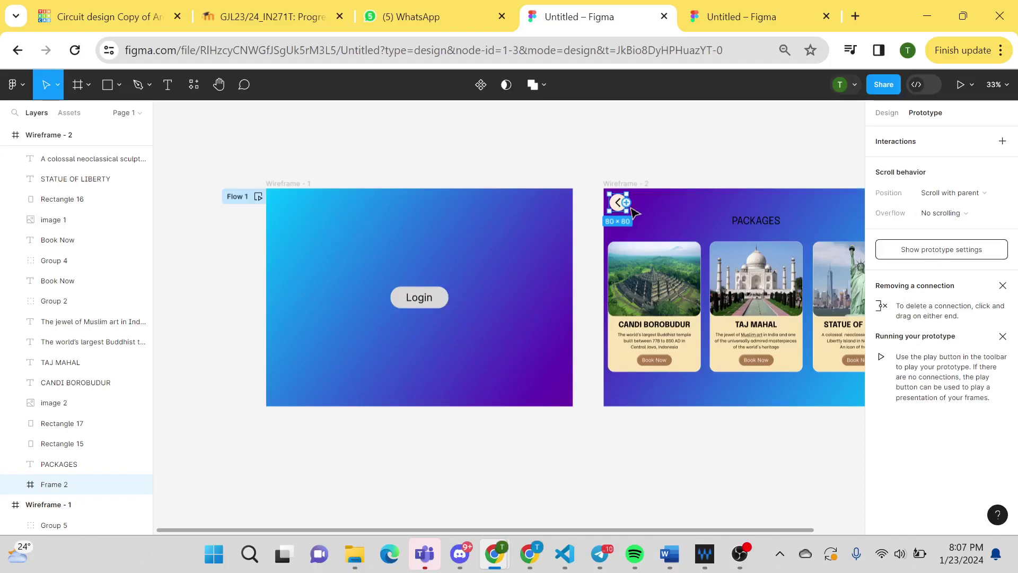
{"action": "left_click_drag", "start_coordinate": [627, 206], "coordinate": [482, 237]}
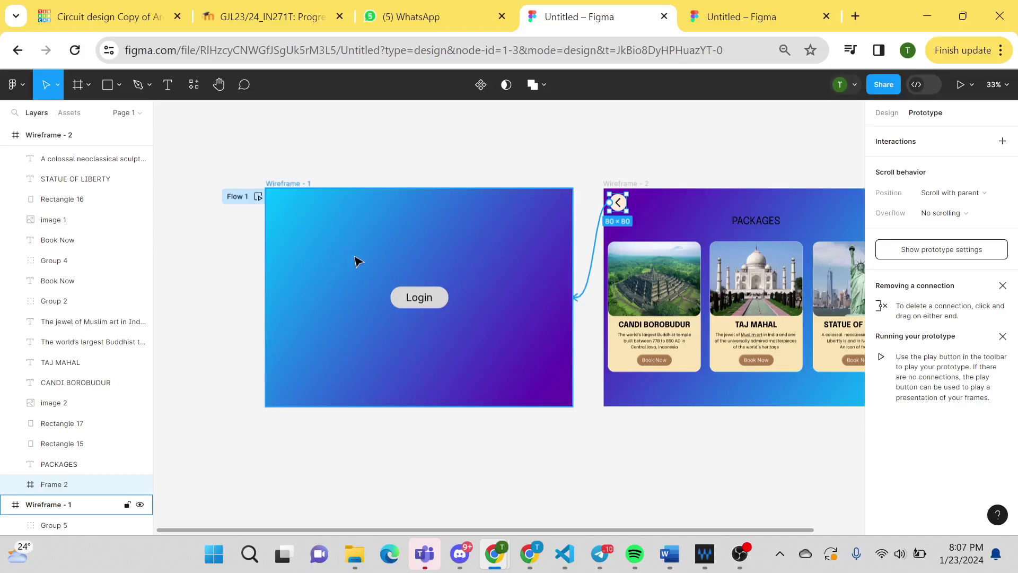
{"action": "left_click_drag", "start_coordinate": [358, 261], "coordinate": [353, 261]}
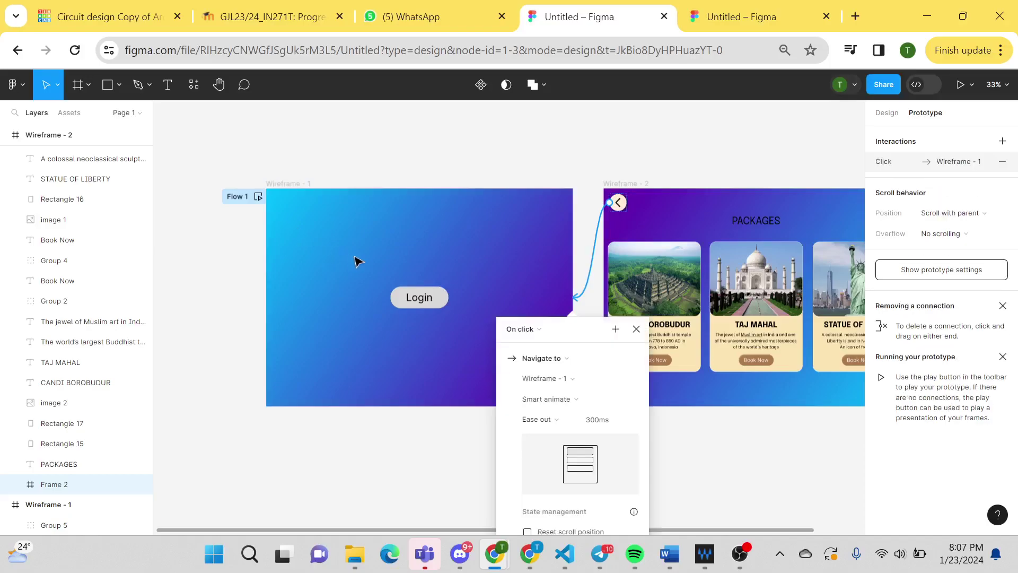
{"action": "left_click", "coordinate": [588, 240]}
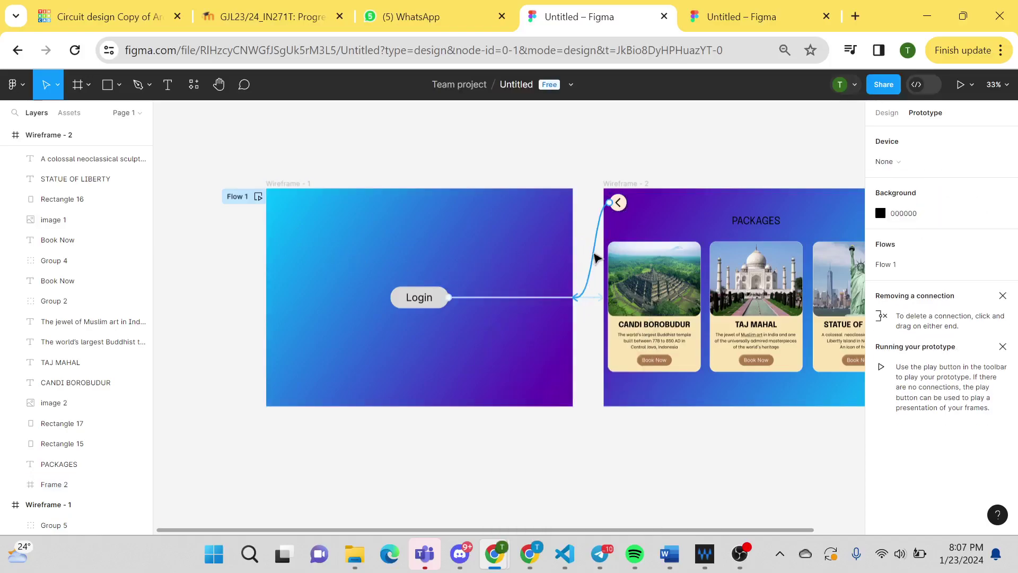
Step: Inspect the back arrow's connection to Wireframe - 1 and remove it by detaching its end
{"action": "scroll", "coordinate": [596, 221], "scroll_direction": "right", "scroll_amount": 2}
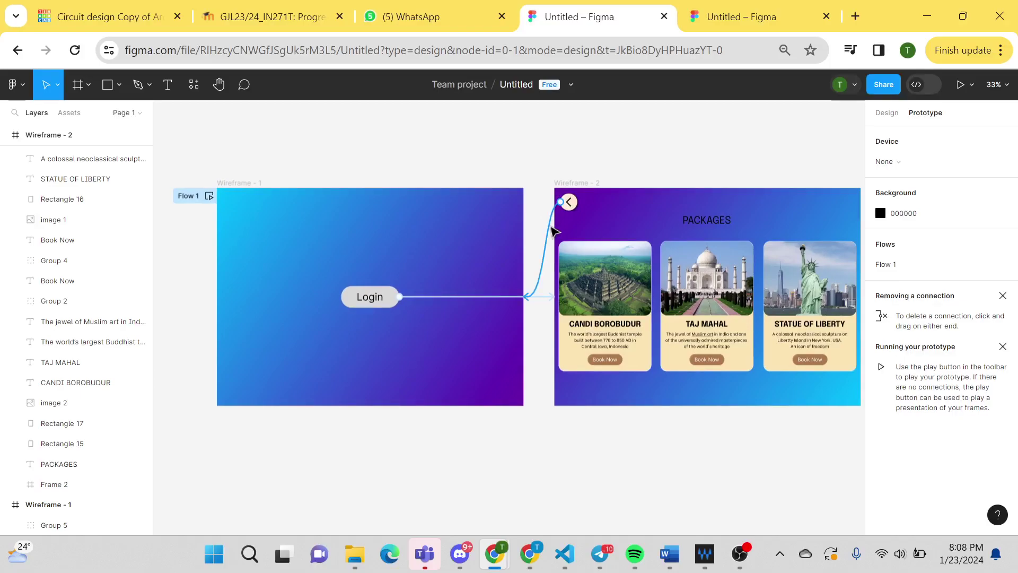
{"action": "left_click", "coordinate": [553, 232]}
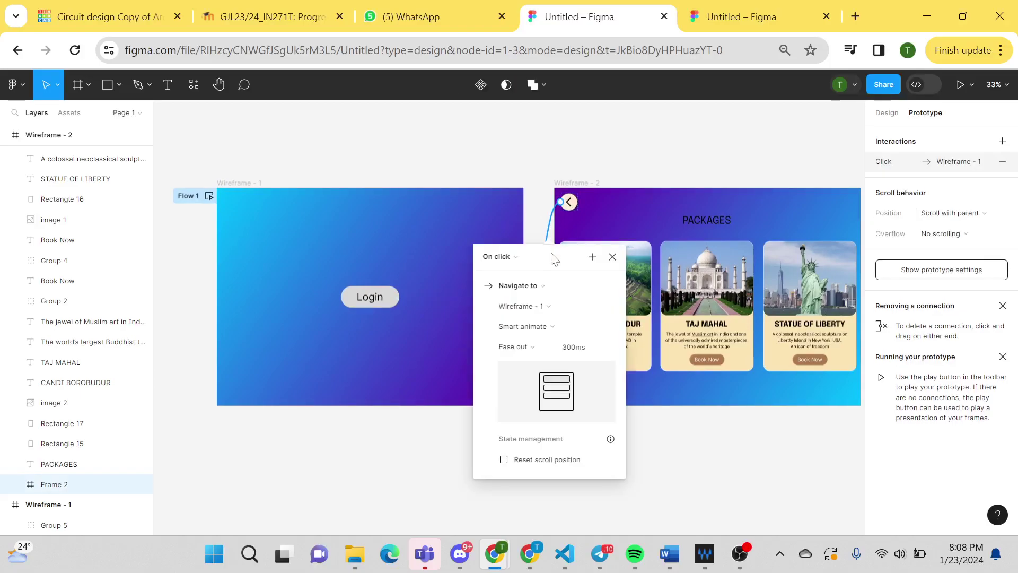
{"action": "left_click", "coordinate": [563, 203]}
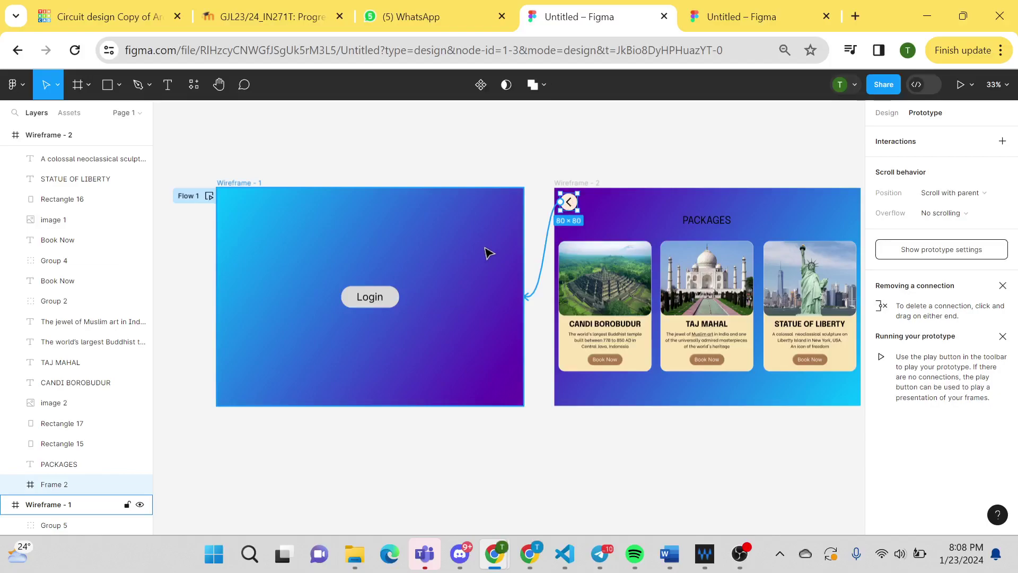
{"action": "left_click", "coordinate": [536, 260]}
{"action": "left_click_drag", "start_coordinate": [528, 300], "coordinate": [525, 154]}
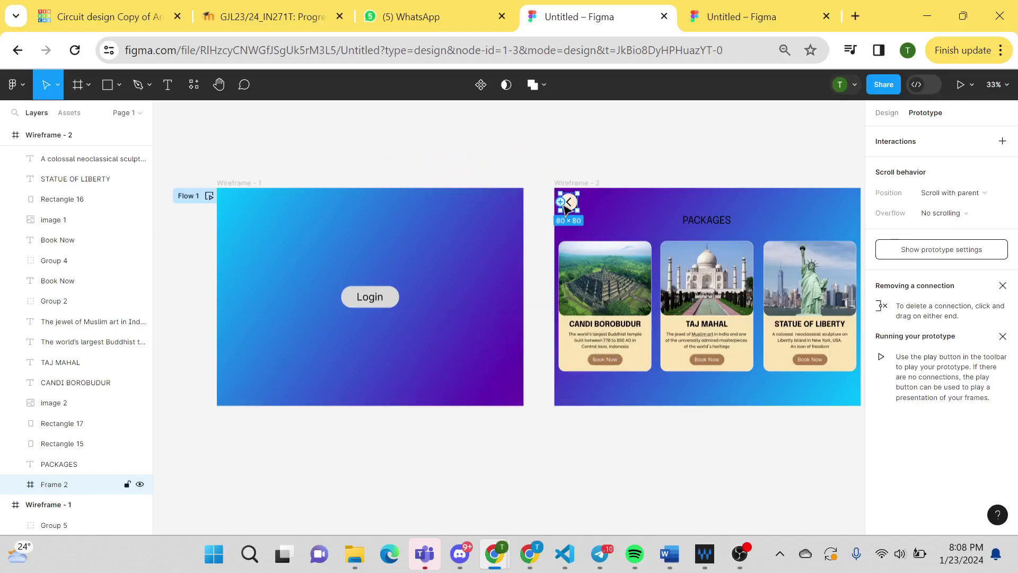
Step: Recreate the prototype connection from the back arrow to Wireframe - 1
{"action": "left_click_drag", "start_coordinate": [561, 203], "coordinate": [517, 272]}
{"action": "scroll", "coordinate": [536, 237], "scroll_direction": "down", "scroll_amount": 1}
{"action": "left_click", "coordinate": [543, 229]}
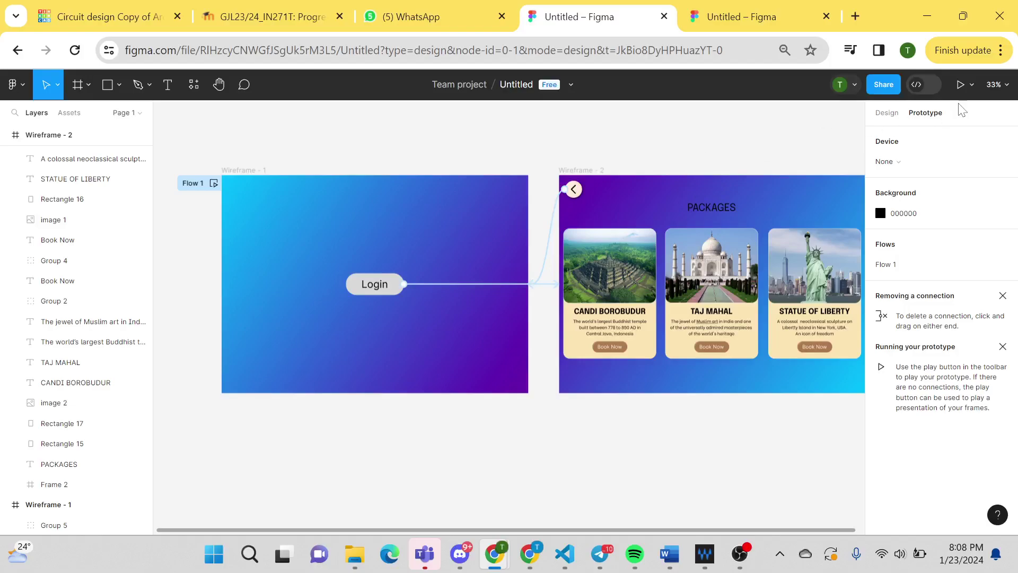
Step: Present the prototype, test the back arrow and Login button navigation between the two wireframes, and return to the design file
{"action": "key", "text": "ctrl+alt+Return"}
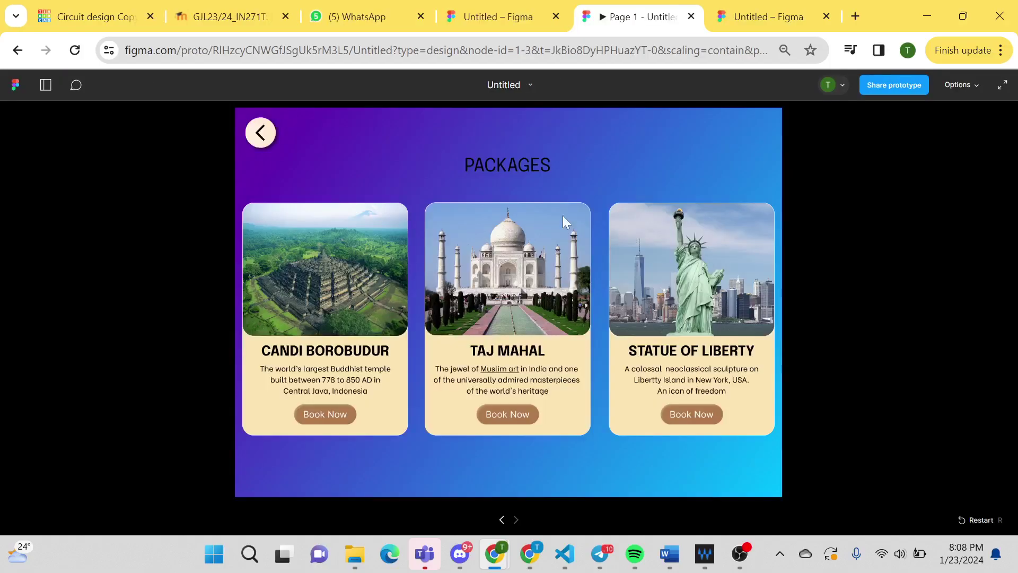
{"action": "left_click", "coordinate": [262, 141]}
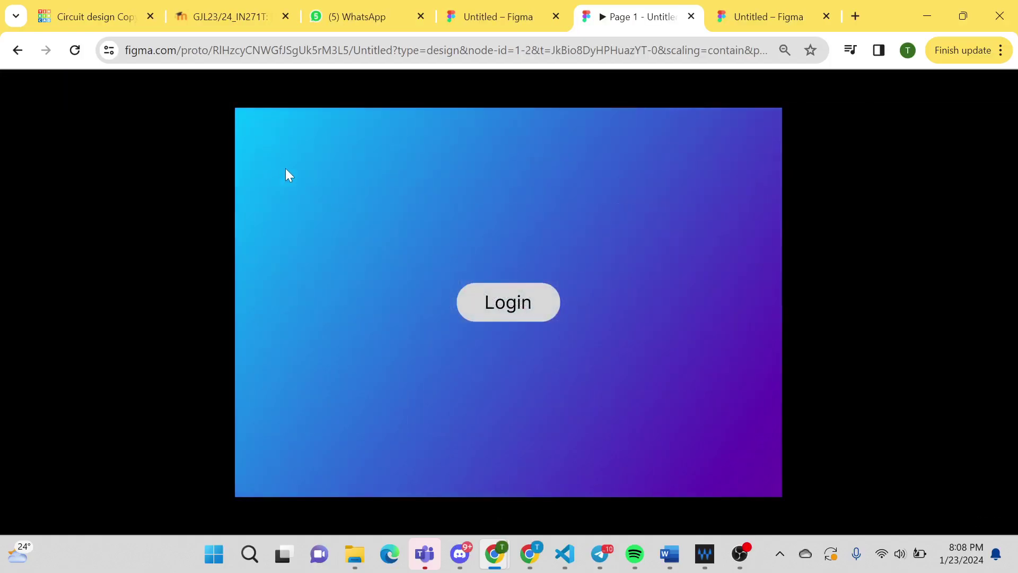
{"action": "left_click", "coordinate": [503, 313]}
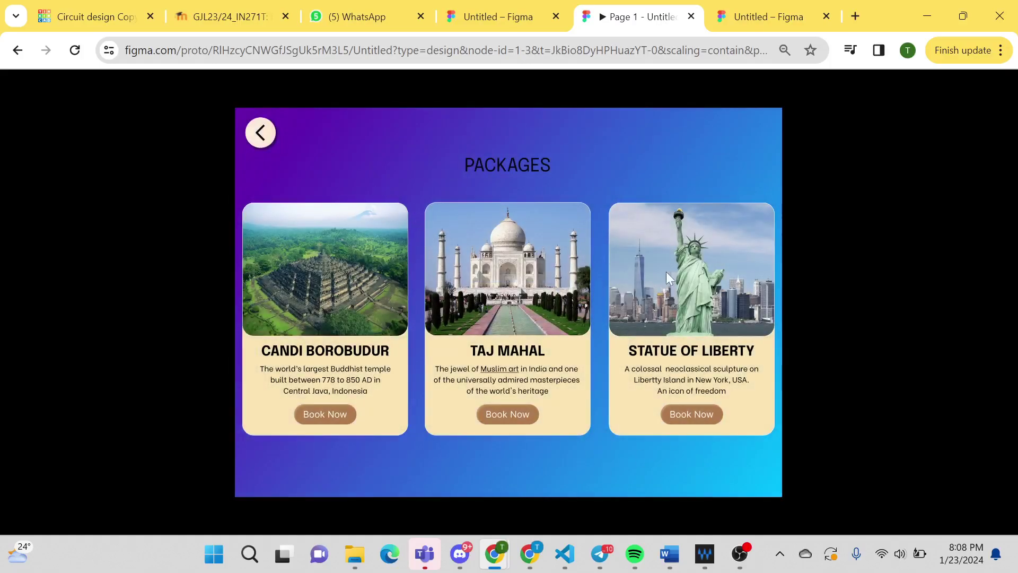
{"action": "left_click", "coordinate": [260, 139]}
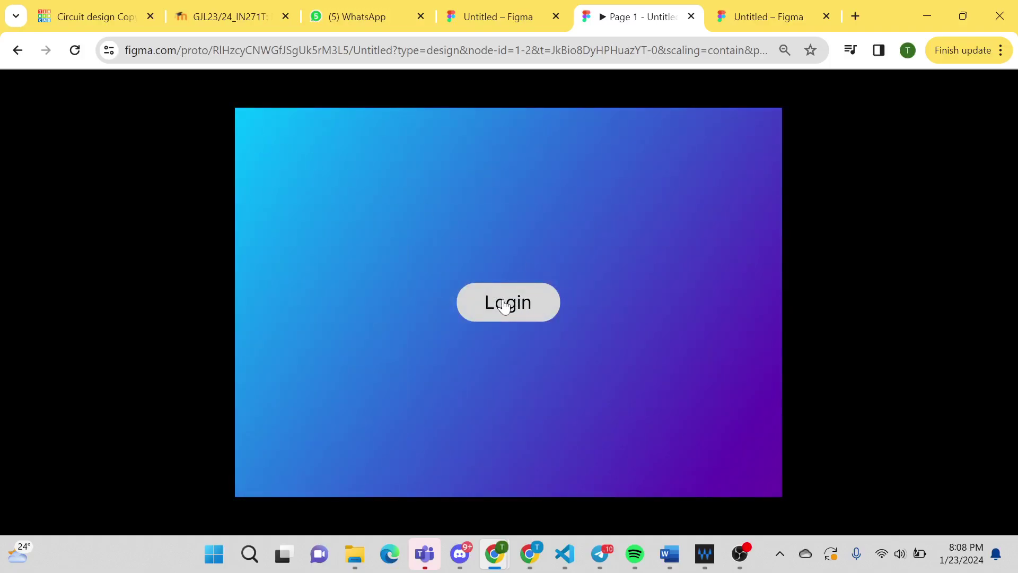
{"action": "left_click", "coordinate": [504, 306]}
{"action": "left_click", "coordinate": [263, 128]}
{"action": "key", "text": "ctrl+shift+Tab"}
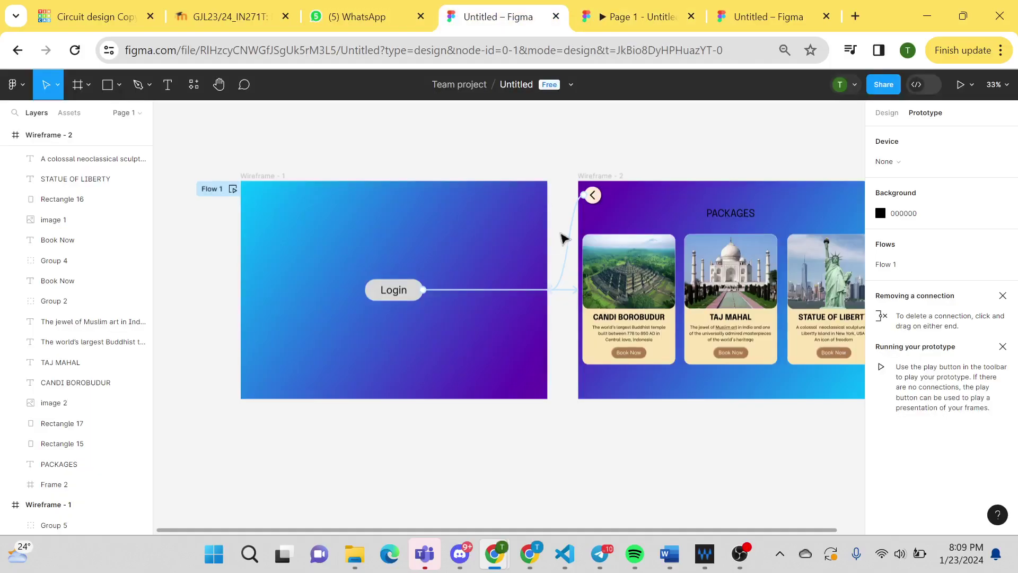
Step: Open the interaction details of the Login button's connection and view the available trigger types
{"action": "scroll", "coordinate": [563, 238], "scroll_direction": "right", "scroll_amount": 3}
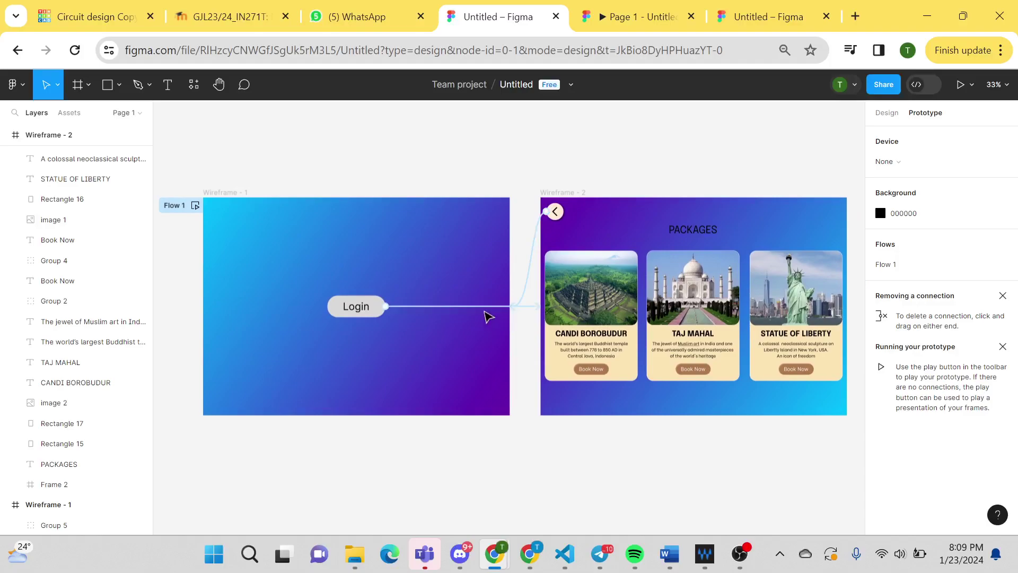
{"action": "left_click", "coordinate": [484, 306]}
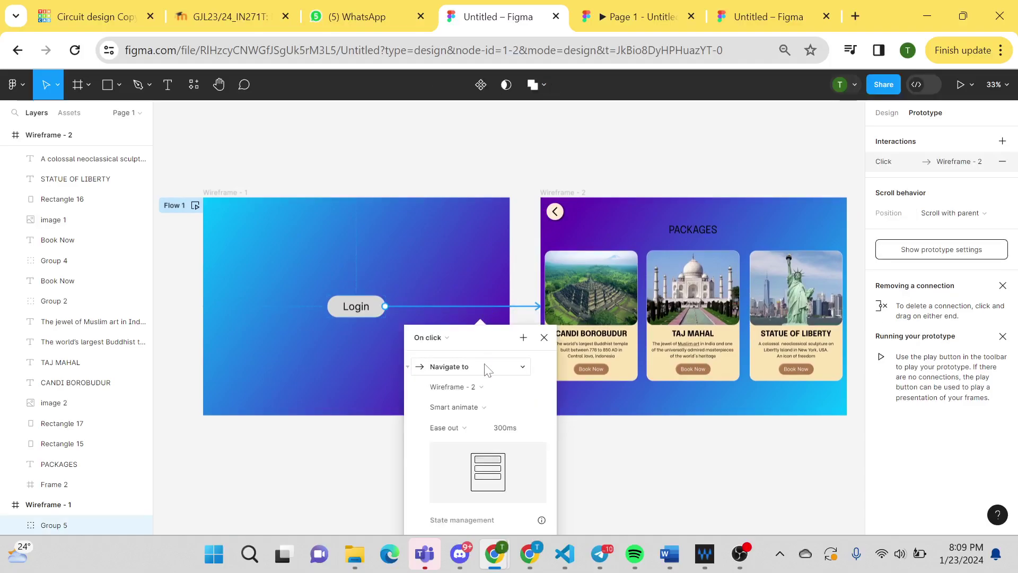
{"action": "scroll", "coordinate": [484, 370], "scroll_direction": "down", "scroll_amount": 3}
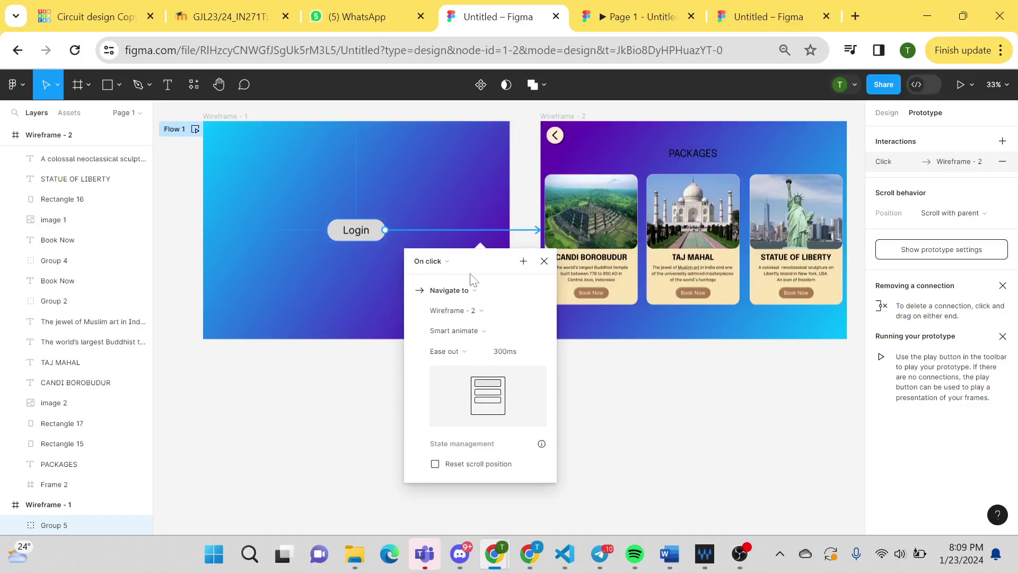
{"action": "left_click", "coordinate": [449, 263]}
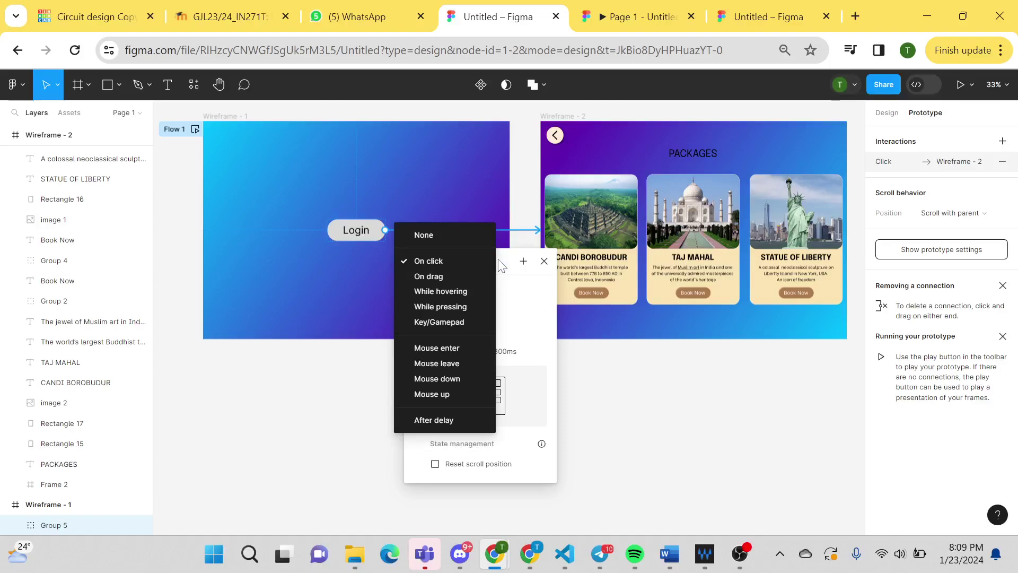
{"action": "left_click", "coordinate": [496, 258]}
Step: Try On drag, While hovering and While pressing as the Login interaction's trigger, and set it to Key/Gamepad
{"action": "left_click", "coordinate": [450, 262]}
{"action": "left_click", "coordinate": [439, 279]}
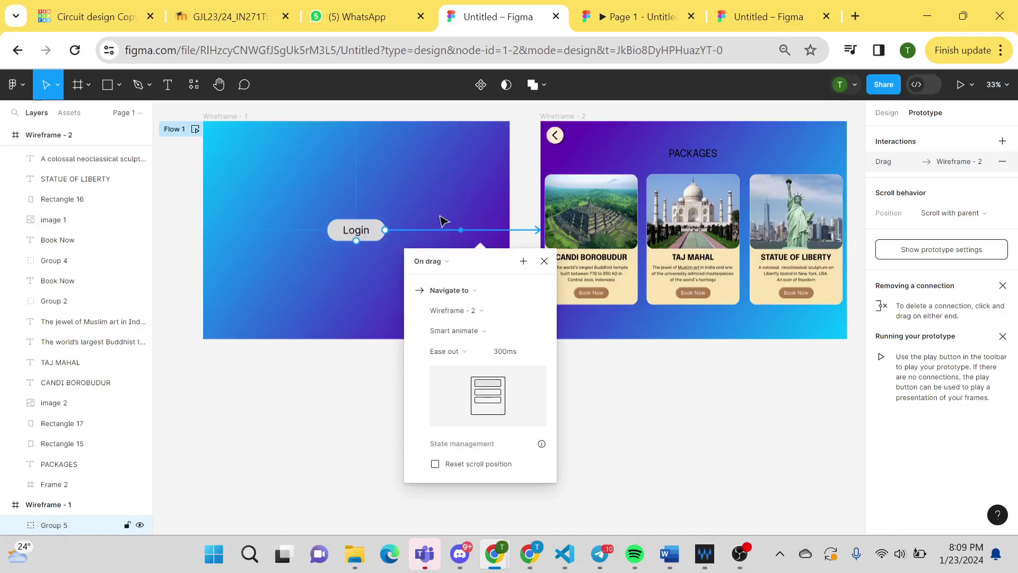
{"action": "left_click", "coordinate": [442, 260]}
{"action": "left_click", "coordinate": [466, 280]}
{"action": "left_click", "coordinate": [451, 265]}
{"action": "left_click", "coordinate": [459, 278]}
{"action": "left_click", "coordinate": [454, 267]}
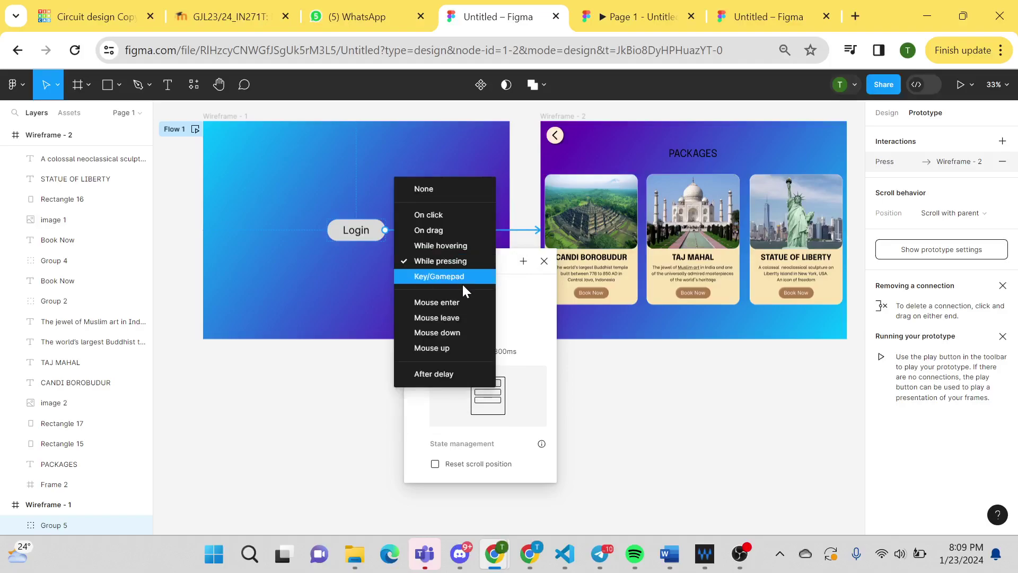
{"action": "left_click", "coordinate": [462, 279]}
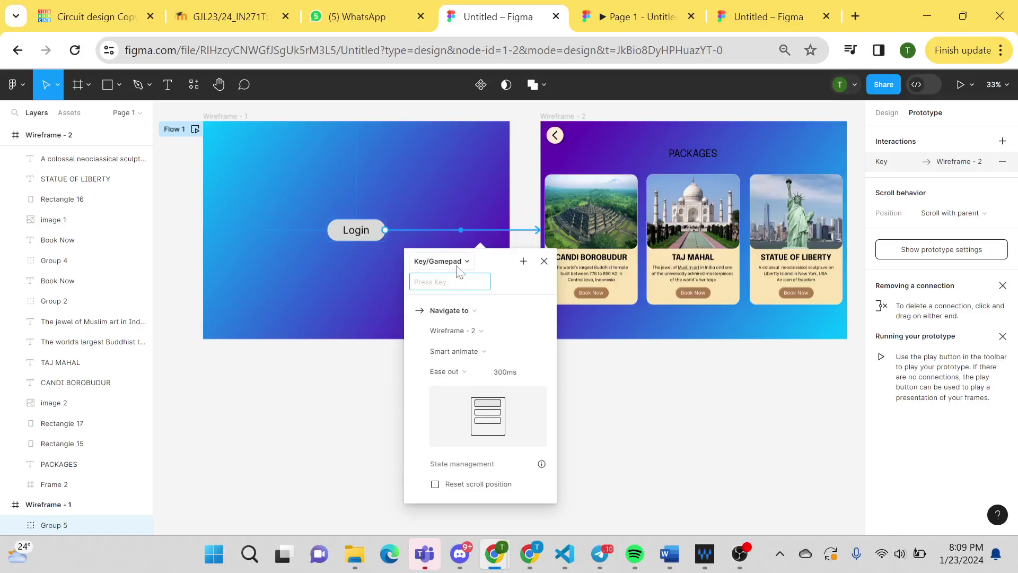
Step: Assign the P key as the Key/Gamepad trigger of the Login interaction
{"action": "left_click", "coordinate": [466, 261]}
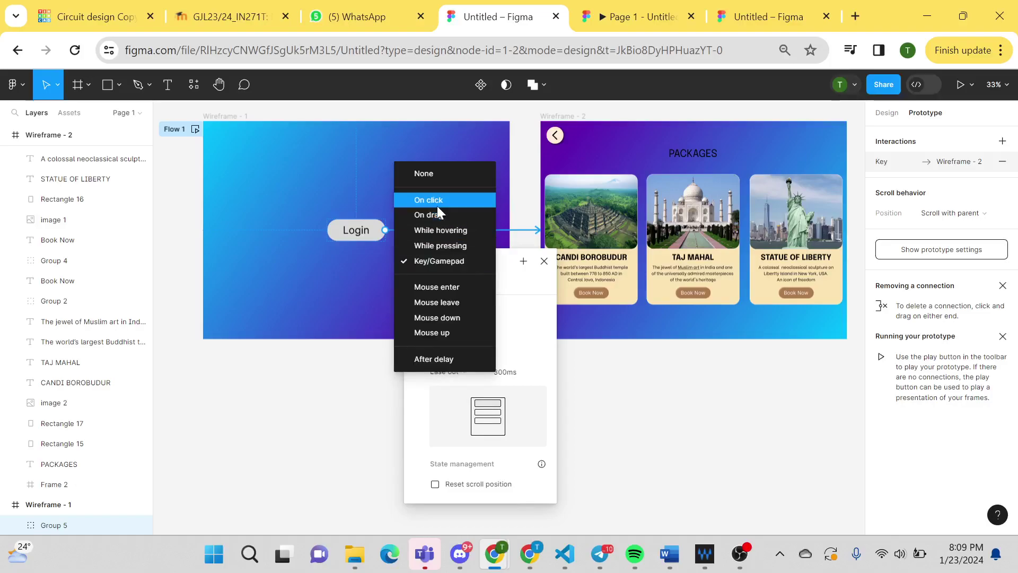
{"action": "left_click", "coordinate": [523, 291]}
{"action": "left_click", "coordinate": [466, 291]}
{"action": "key", "text": "p"}
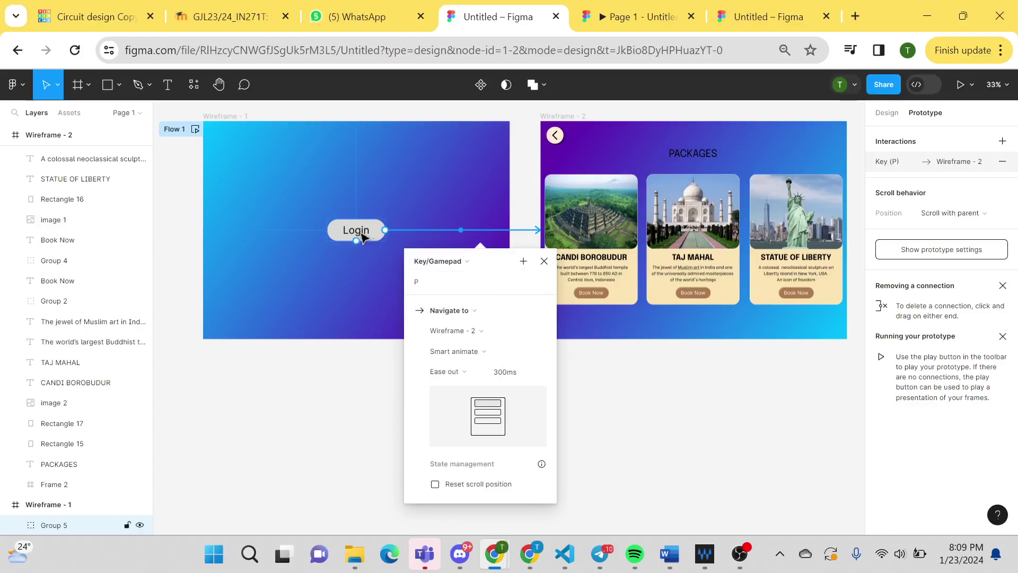
Step: Set the Login interaction's trigger to On click and look over the other trigger types
{"action": "left_click", "coordinate": [451, 261]}
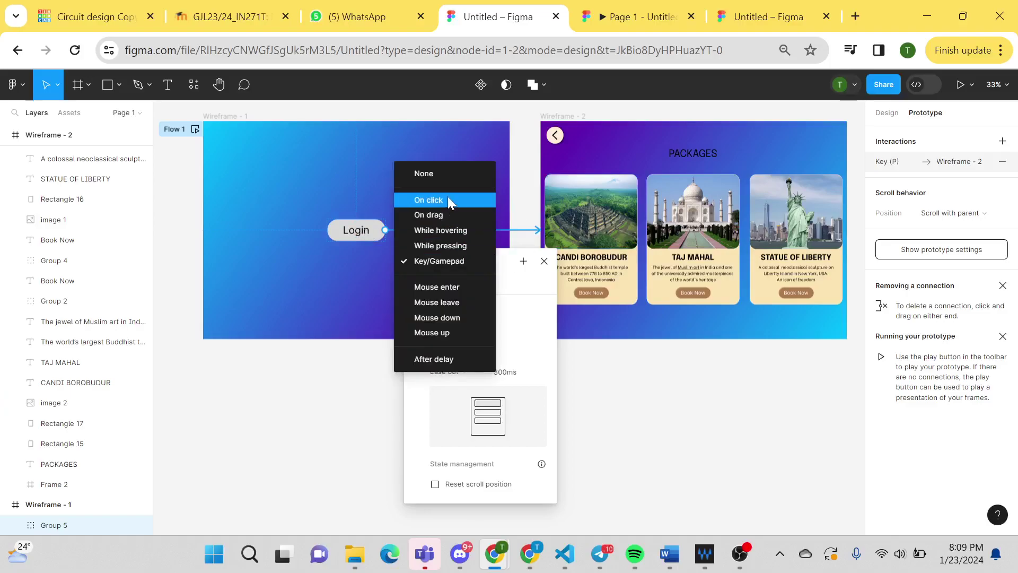
{"action": "left_click", "coordinate": [448, 196]}
{"action": "left_click", "coordinate": [440, 262]}
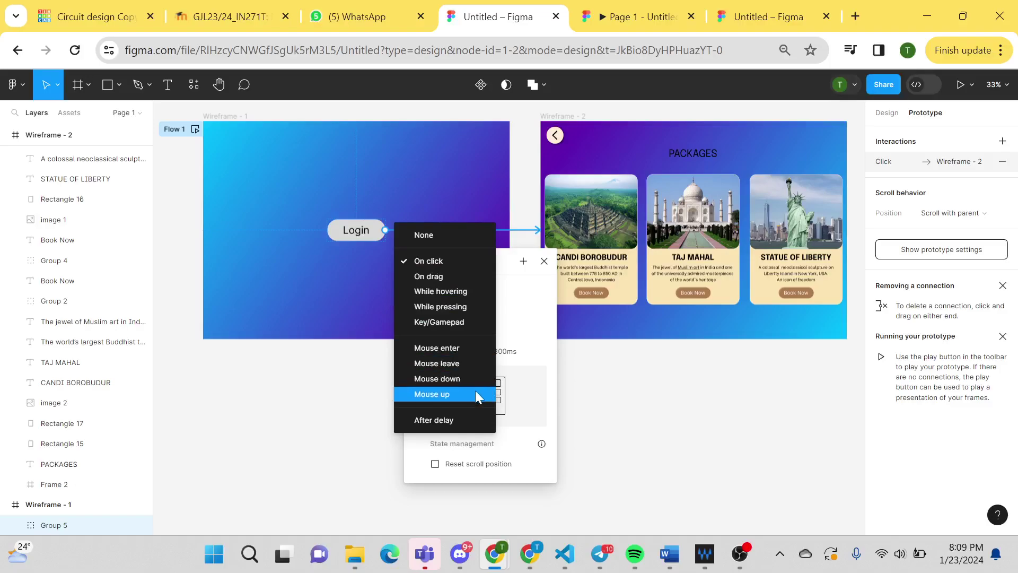
{"action": "left_click", "coordinate": [514, 317]}
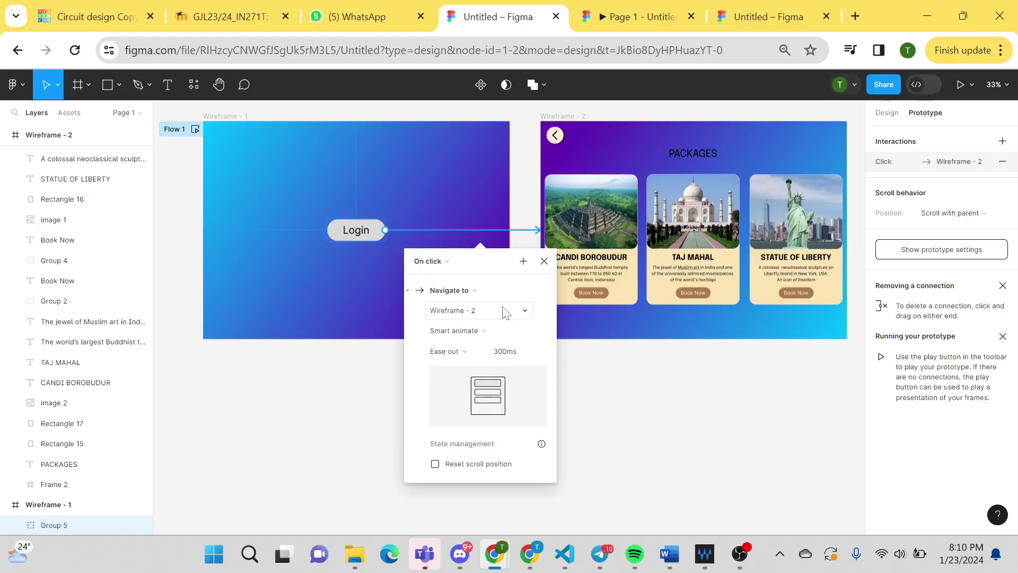
Step: Try Instant and Dissolve as the Login interaction's animation, and set it to Move in
{"action": "left_click", "coordinate": [540, 332]}
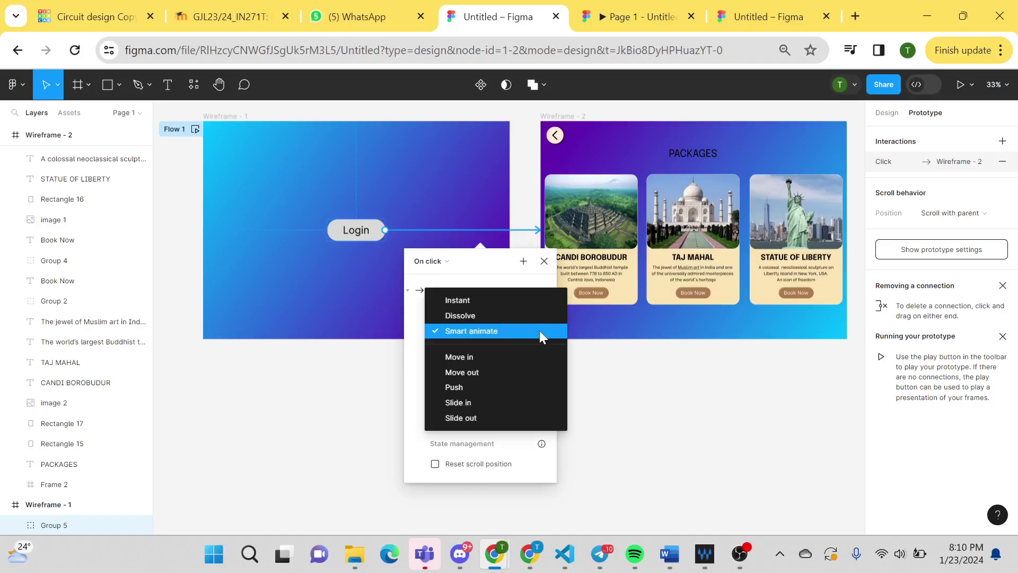
{"action": "left_click", "coordinate": [495, 304]}
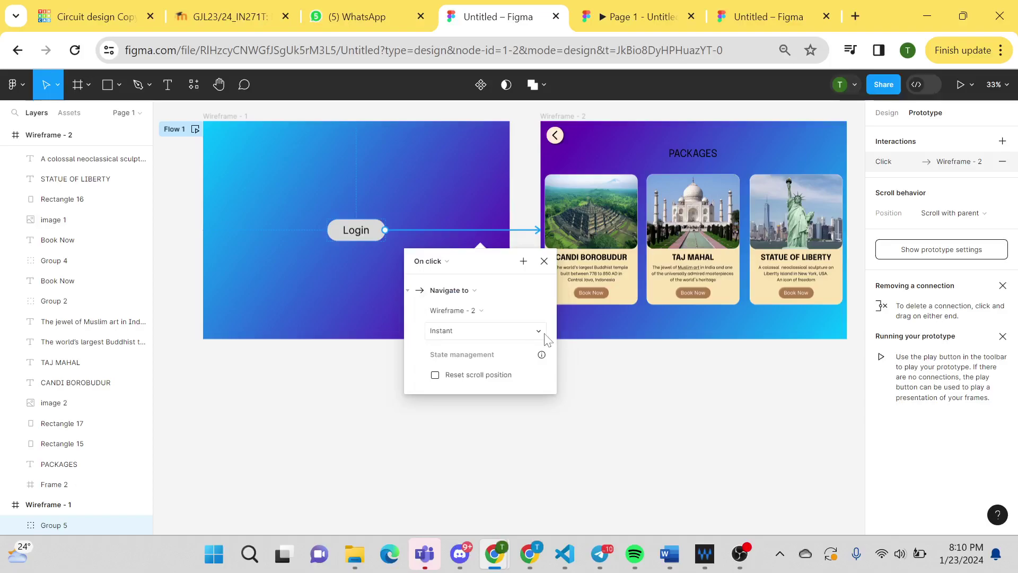
{"action": "left_click", "coordinate": [539, 332]}
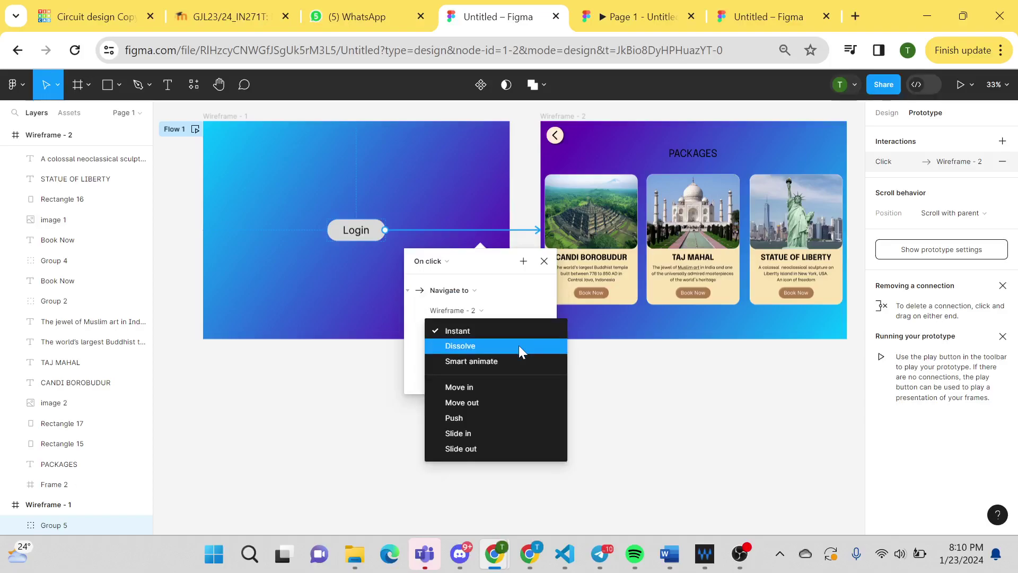
{"action": "left_click", "coordinate": [518, 345]}
{"action": "left_click", "coordinate": [492, 330]}
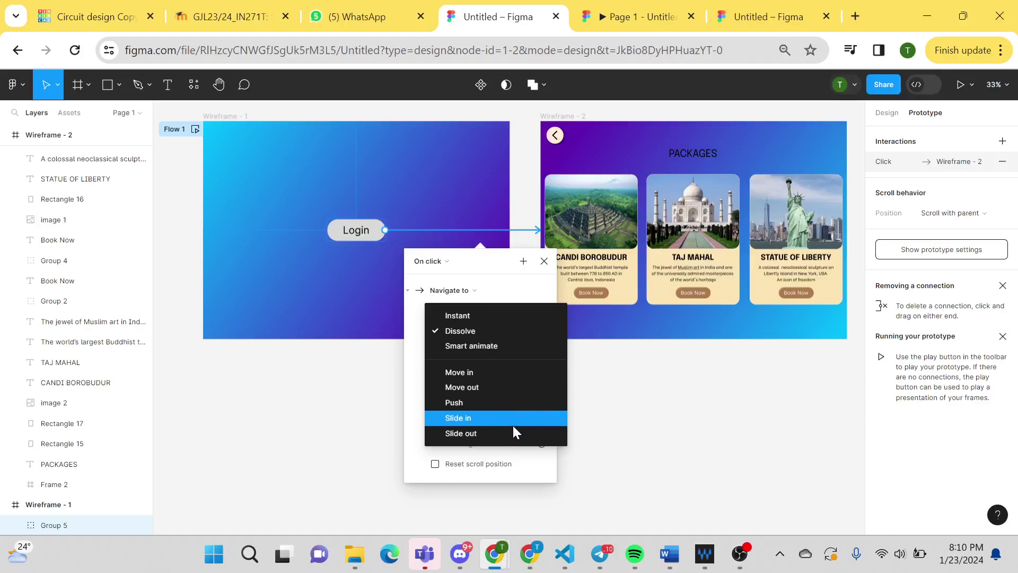
{"action": "left_click", "coordinate": [489, 371]}
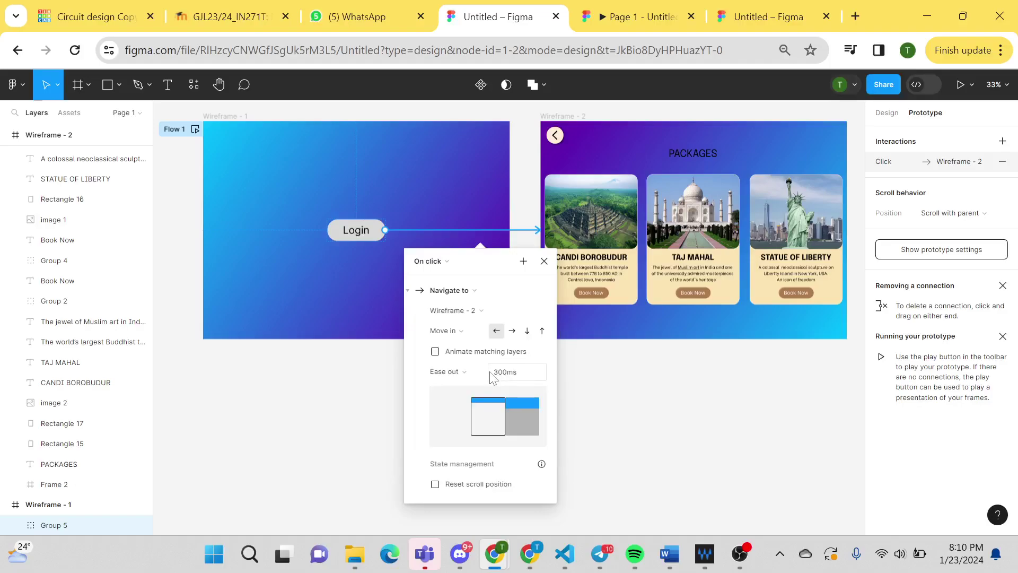
Step: Set the animation of the back arrow's connection to Wireframe - 1 to Instant
{"action": "left_click", "coordinate": [522, 242]}
{"action": "left_click", "coordinate": [526, 212]}
{"action": "left_click", "coordinate": [513, 303]}
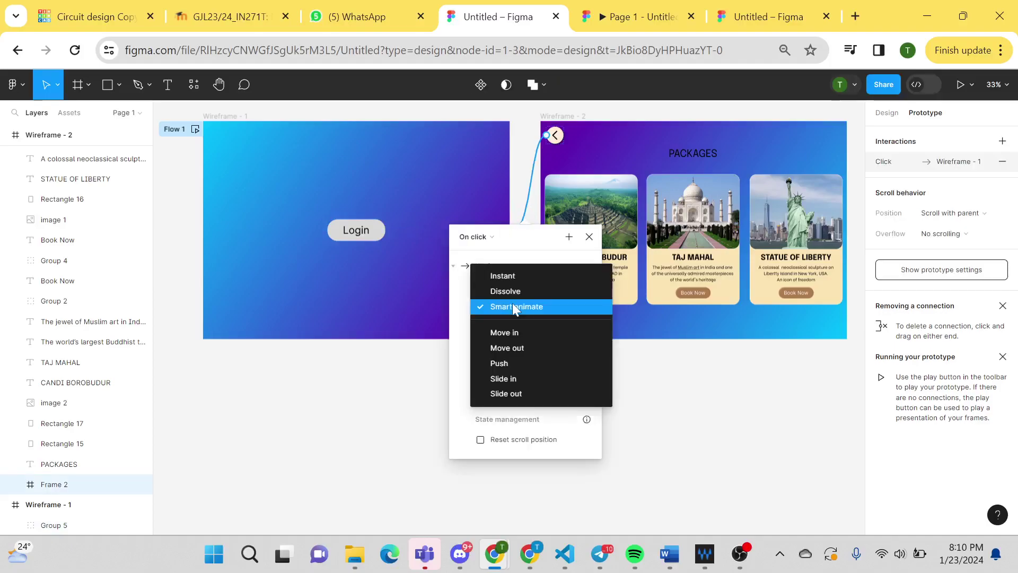
{"action": "left_click", "coordinate": [517, 275]}
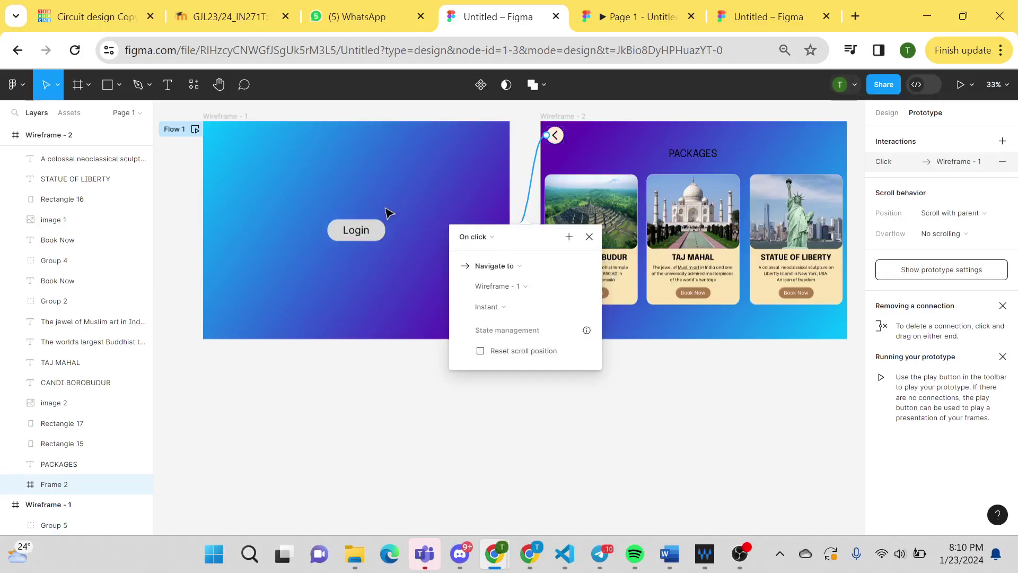
Step: Inspect the Login and back arrow connections between the two wireframes, and close the interaction details
{"action": "left_click", "coordinate": [377, 229]}
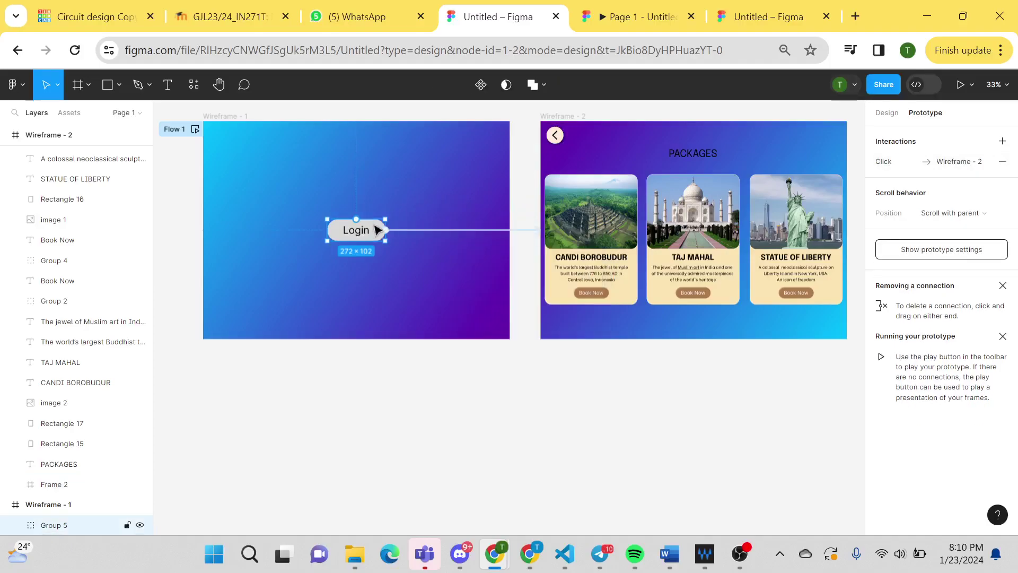
{"action": "left_click", "coordinate": [530, 231]}
{"action": "left_click_drag", "start_coordinate": [539, 229], "coordinate": [556, 138]}
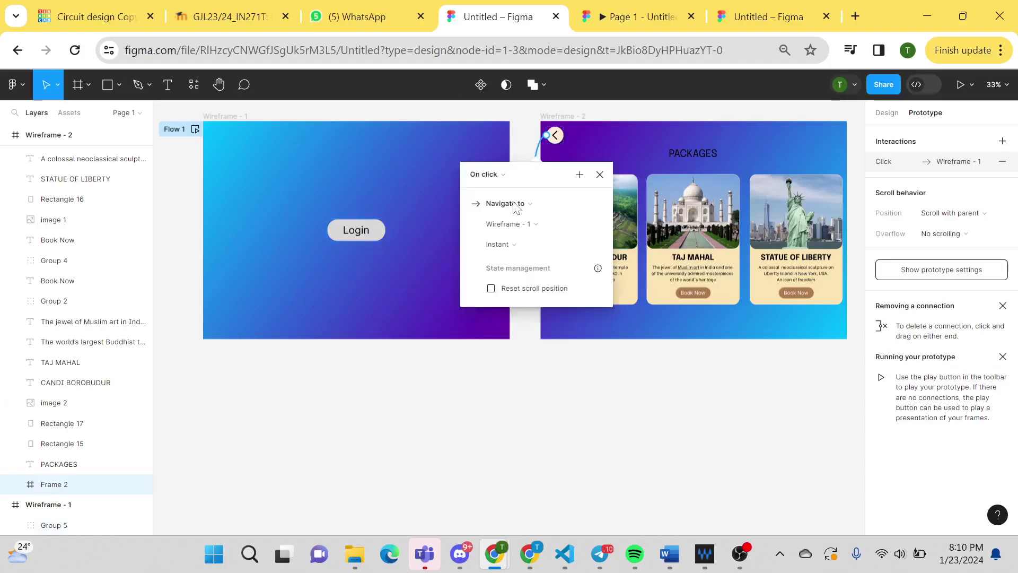
{"action": "left_click", "coordinate": [699, 116]}
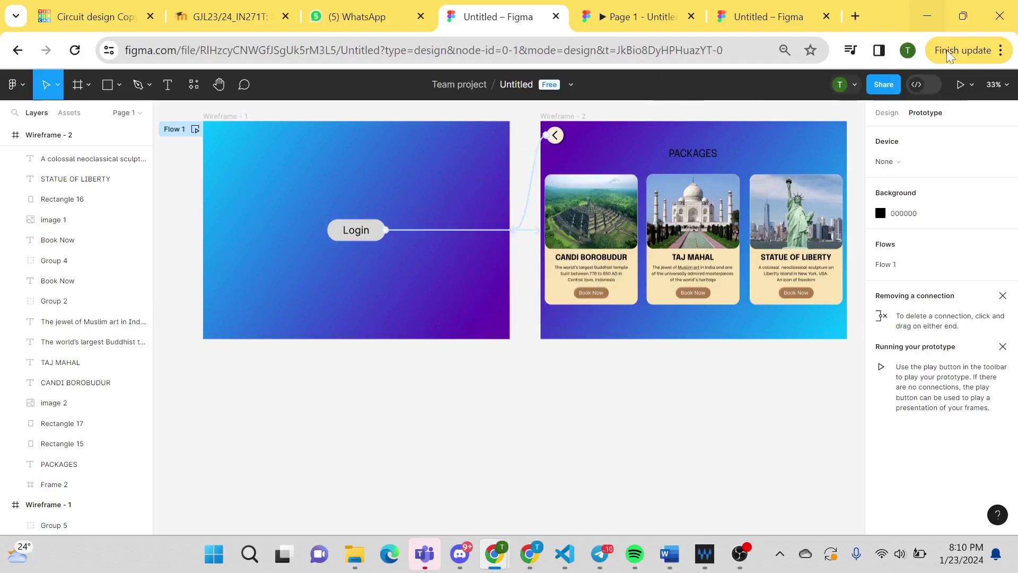
Step: Present the prototype, test the Login button and back arrow transitions repeatedly, and return to the design file
{"action": "left_click", "coordinate": [961, 86]}
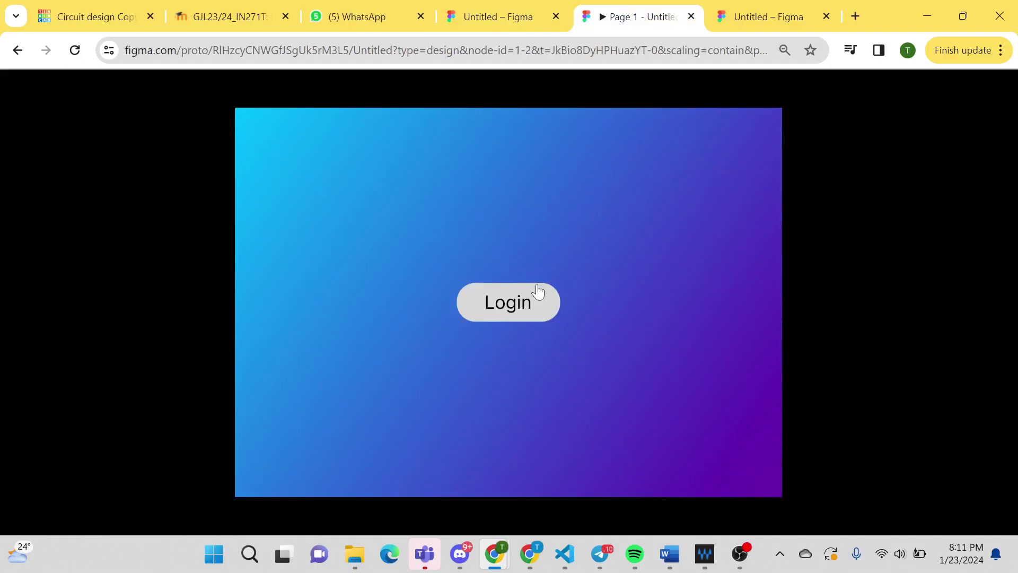
{"action": "left_click", "coordinate": [507, 295]}
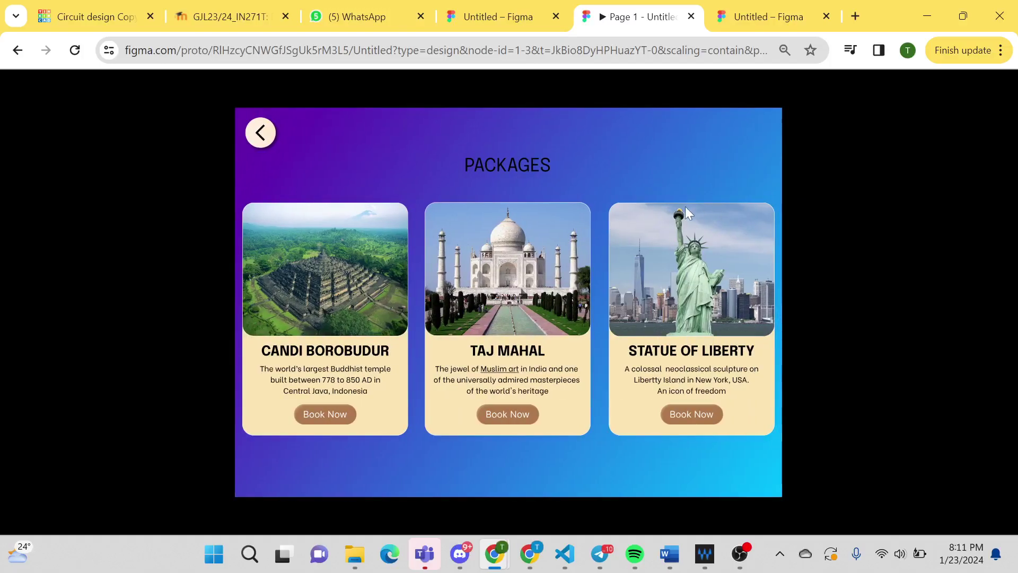
{"action": "left_click", "coordinate": [262, 133]}
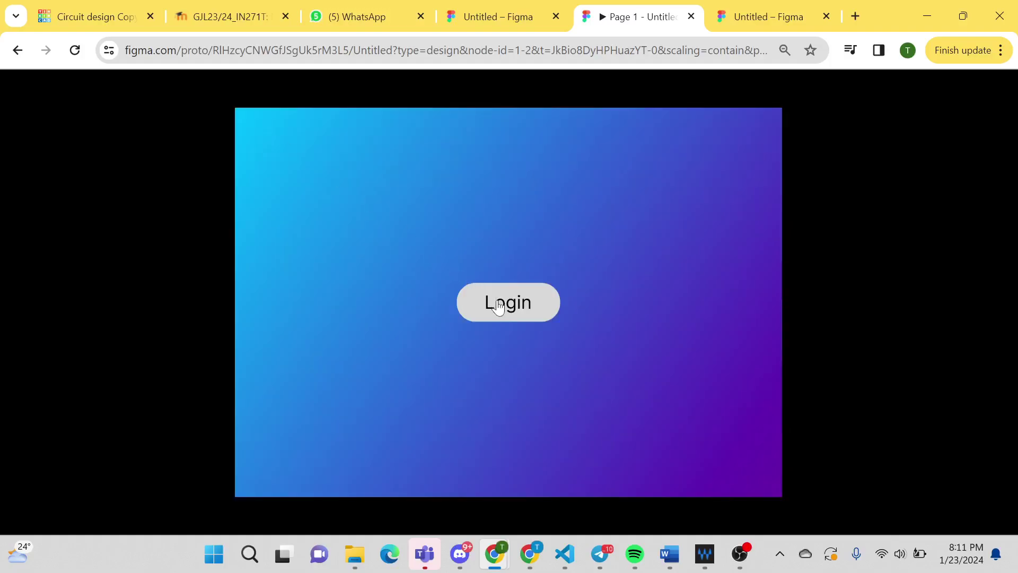
{"action": "left_click", "coordinate": [498, 306]}
{"action": "left_click", "coordinate": [261, 134]}
{"action": "left_click", "coordinate": [464, 299]}
{"action": "left_click", "coordinate": [265, 138]}
{"action": "key", "text": "ctrl+shift+Tab"}
Step: Set the Login interaction's animation to Smart animate with Ease in easing
{"action": "left_click_drag", "start_coordinate": [544, 210], "coordinate": [508, 313]}
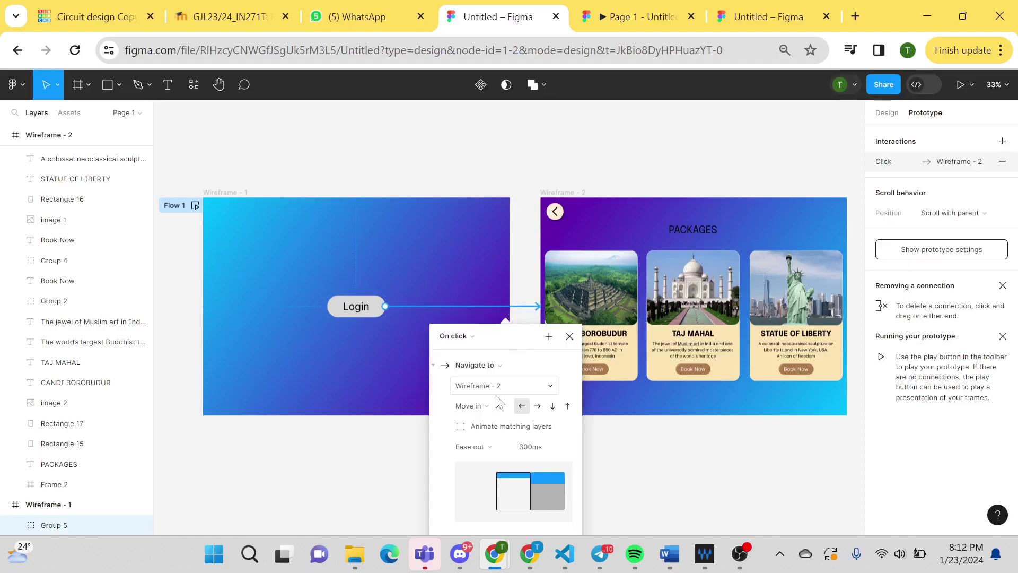
{"action": "left_click", "coordinate": [493, 404]}
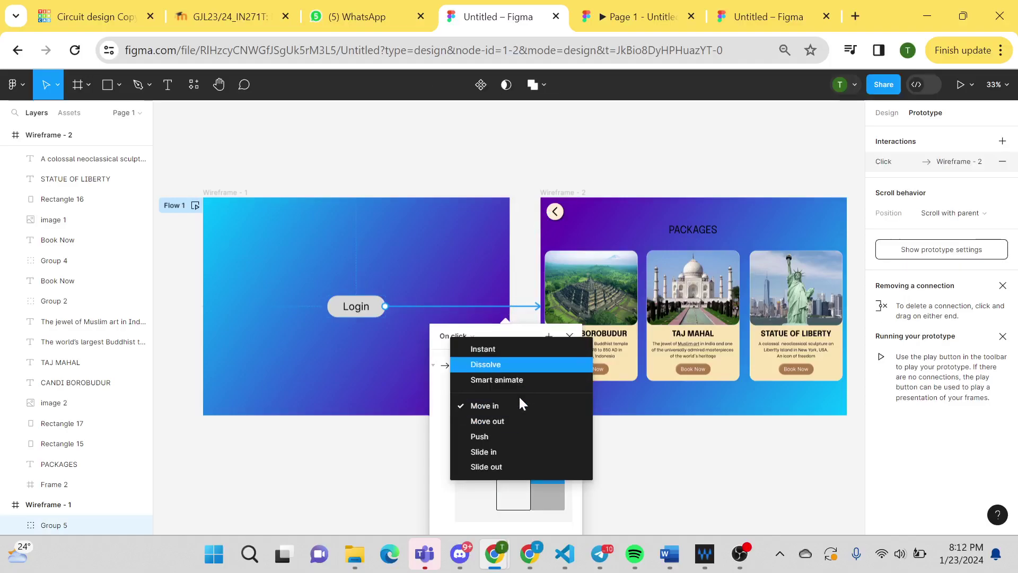
{"action": "left_click", "coordinate": [488, 379]}
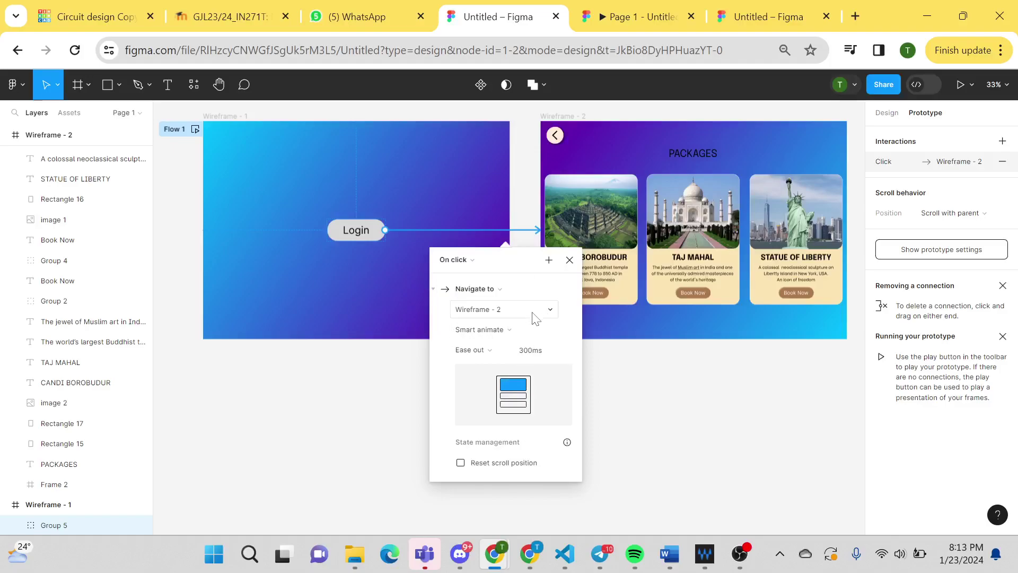
{"action": "left_click", "coordinate": [501, 350]}
{"action": "left_click", "coordinate": [504, 336]}
Step: Try a Custom bezier easing on the Login interaction, shaping its curve to about 0.85, 0.18, 1, 1
{"action": "left_click", "coordinate": [503, 346]}
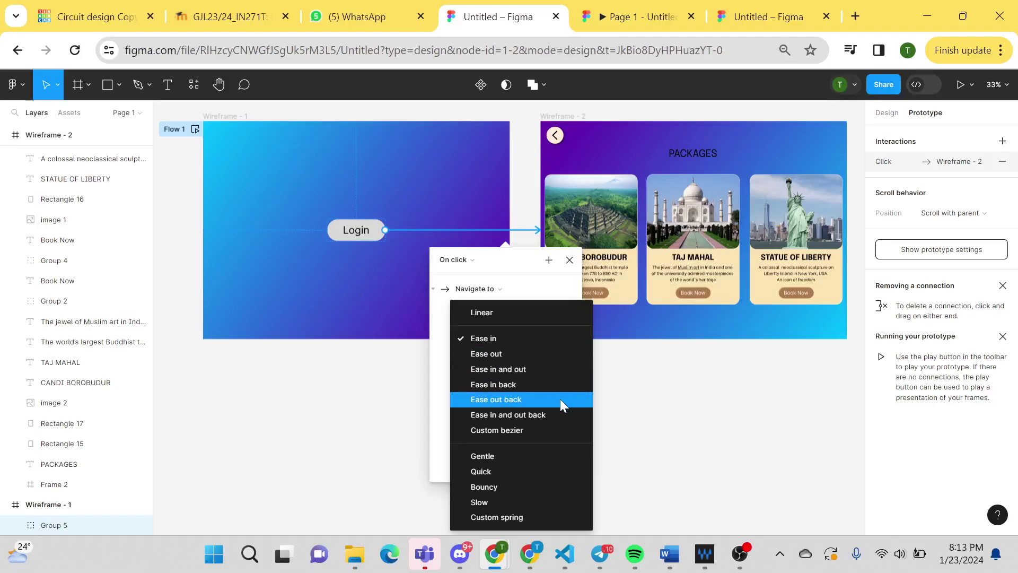
{"action": "left_click", "coordinate": [572, 425]}
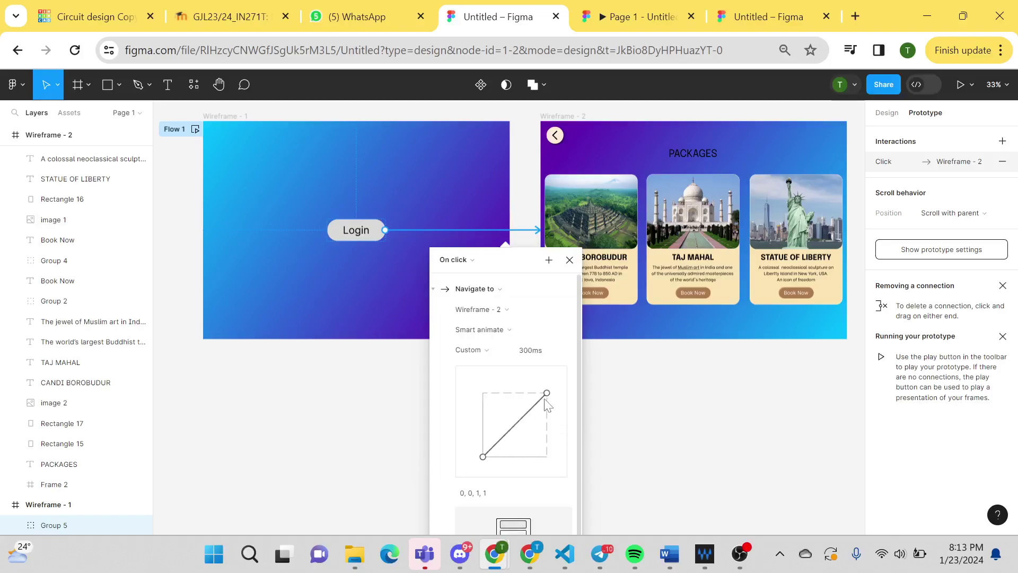
{"action": "left_click_drag", "start_coordinate": [483, 456], "coordinate": [537, 446]}
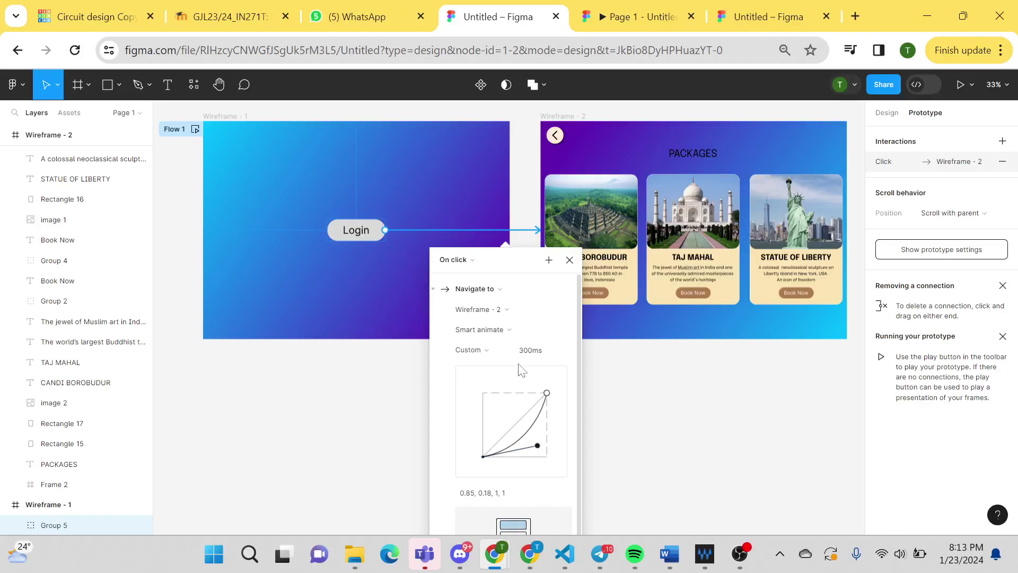
Step: Look over the easing presets, set the Login interaction's easing to Ease in, and close its details
{"action": "left_click", "coordinate": [507, 347]}
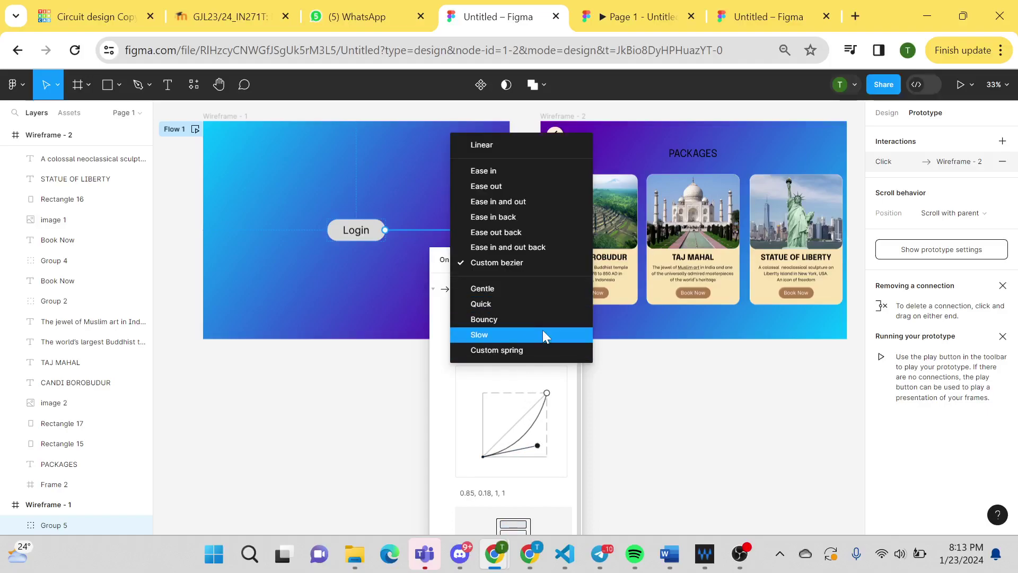
{"action": "left_click", "coordinate": [570, 383]}
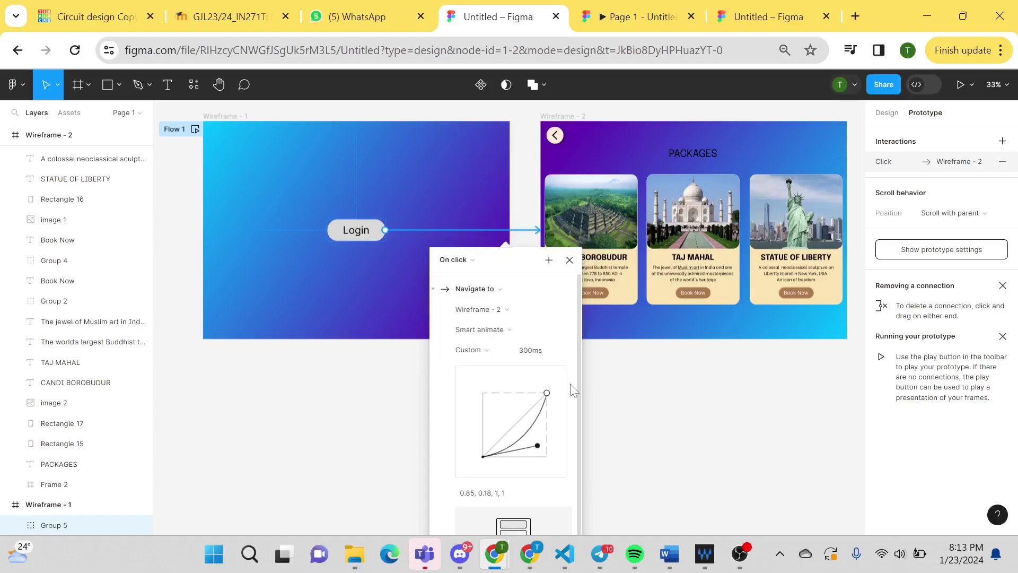
{"action": "left_click", "coordinate": [504, 348]}
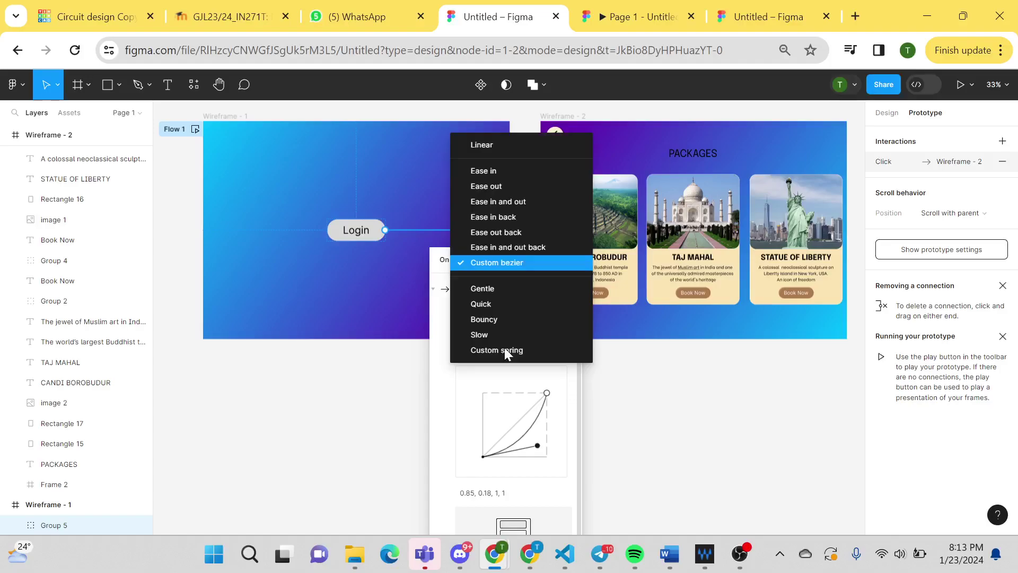
{"action": "left_click", "coordinate": [500, 175]}
{"action": "left_click", "coordinate": [525, 193]}
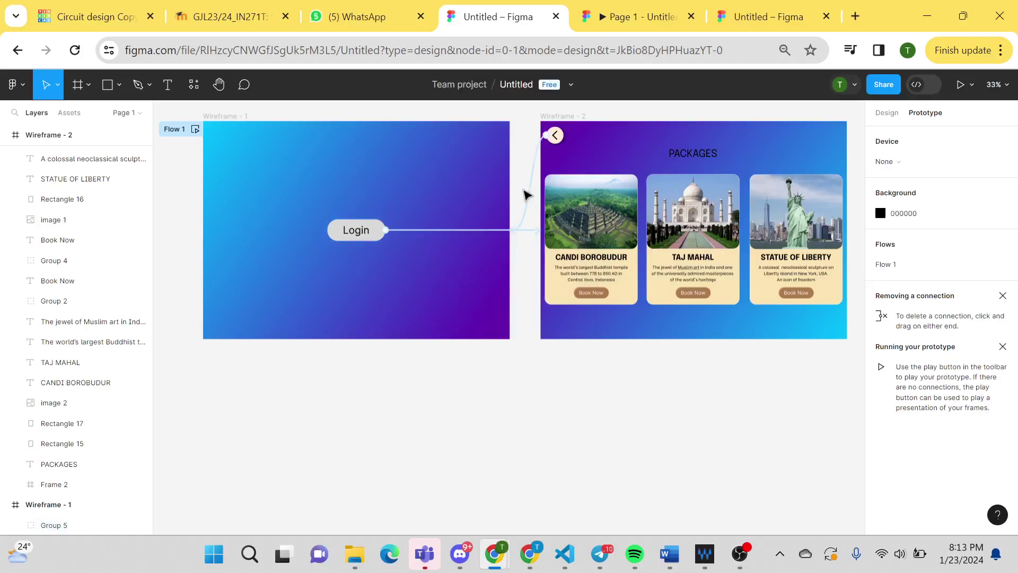
Step: Set the back arrow interaction's animation to Smart animate with Ease in and out back easing
{"action": "left_click", "coordinate": [532, 196]}
{"action": "left_click", "coordinate": [532, 196]}
{"action": "left_click", "coordinate": [520, 291]}
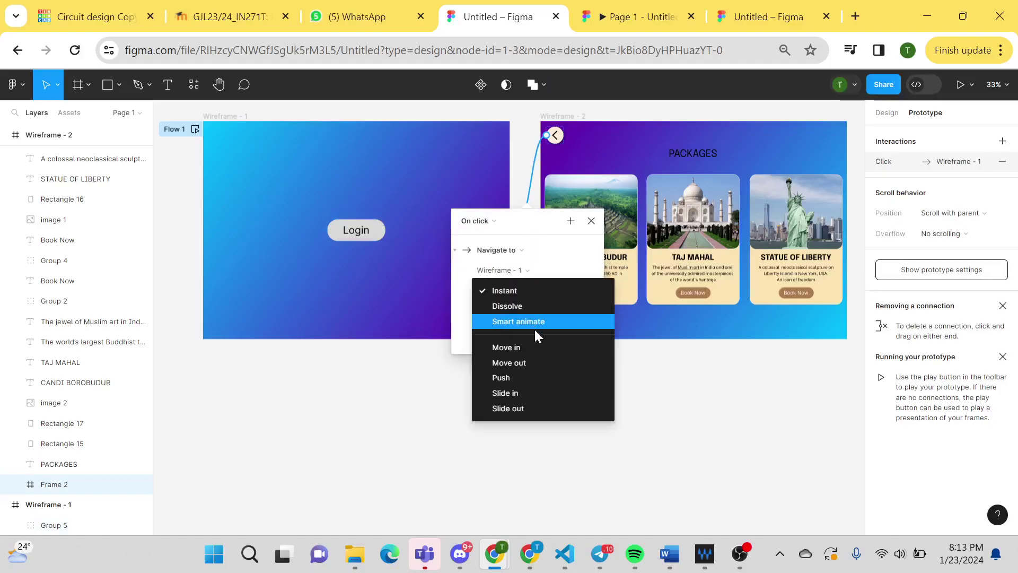
{"action": "left_click", "coordinate": [534, 324]}
{"action": "left_click", "coordinate": [528, 312]}
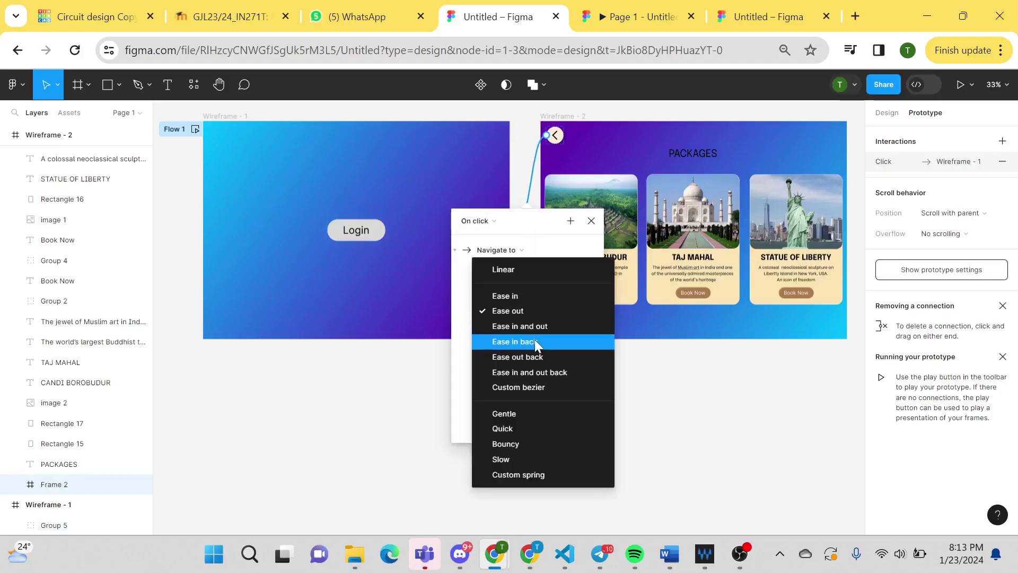
{"action": "left_click", "coordinate": [545, 366]}
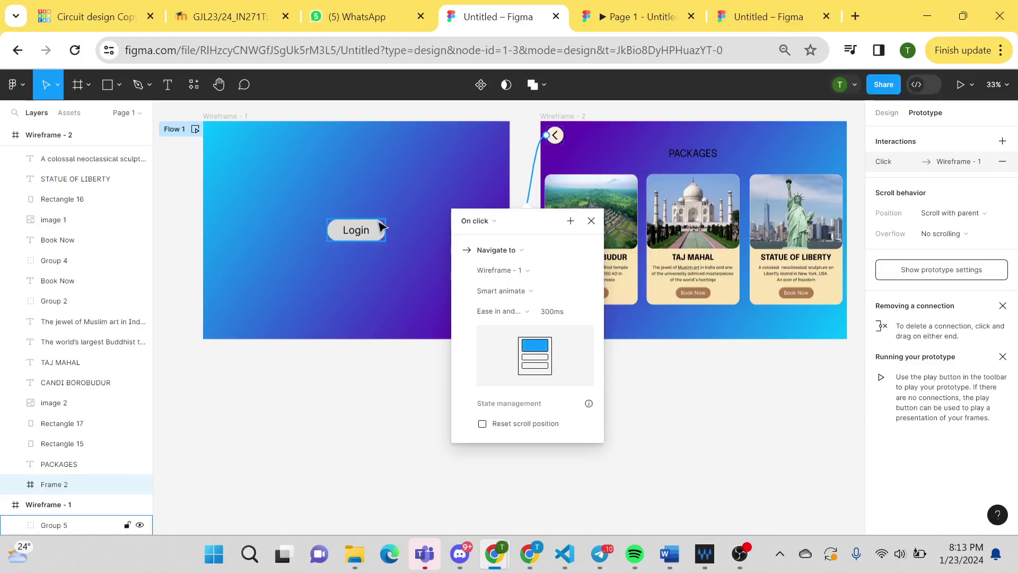
Step: Select the Login connection, review the back arrow's animation settings, and close the interaction details
{"action": "left_click", "coordinate": [414, 229]}
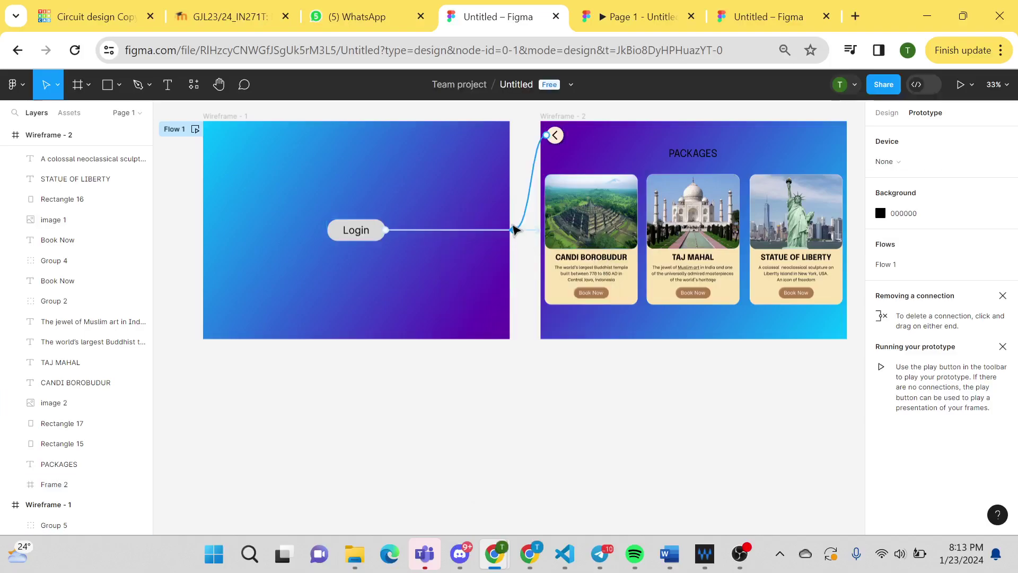
{"action": "left_click", "coordinate": [486, 231]}
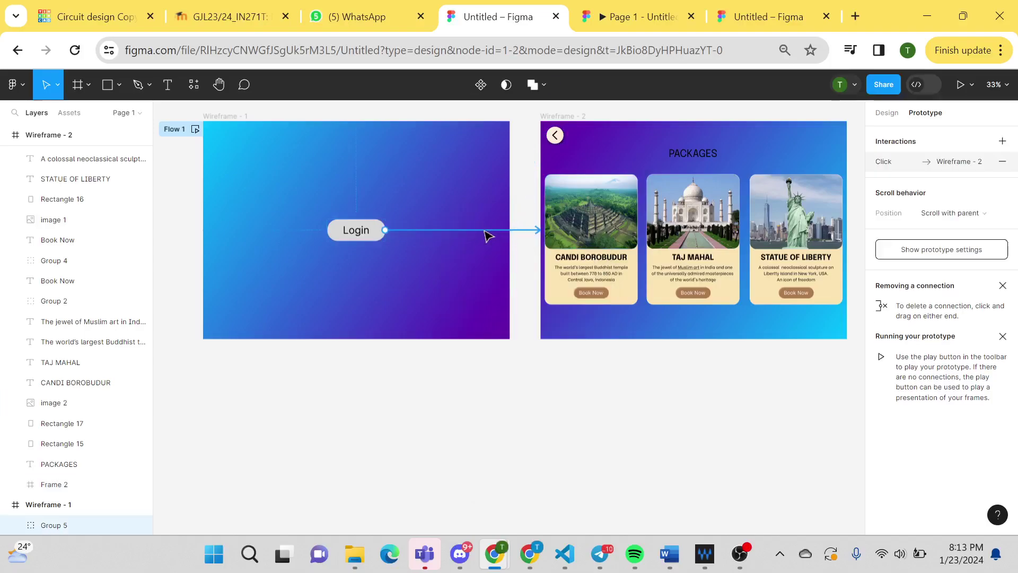
{"action": "left_click", "coordinate": [528, 217]}
{"action": "left_click_drag", "start_coordinate": [554, 143], "coordinate": [506, 228]}
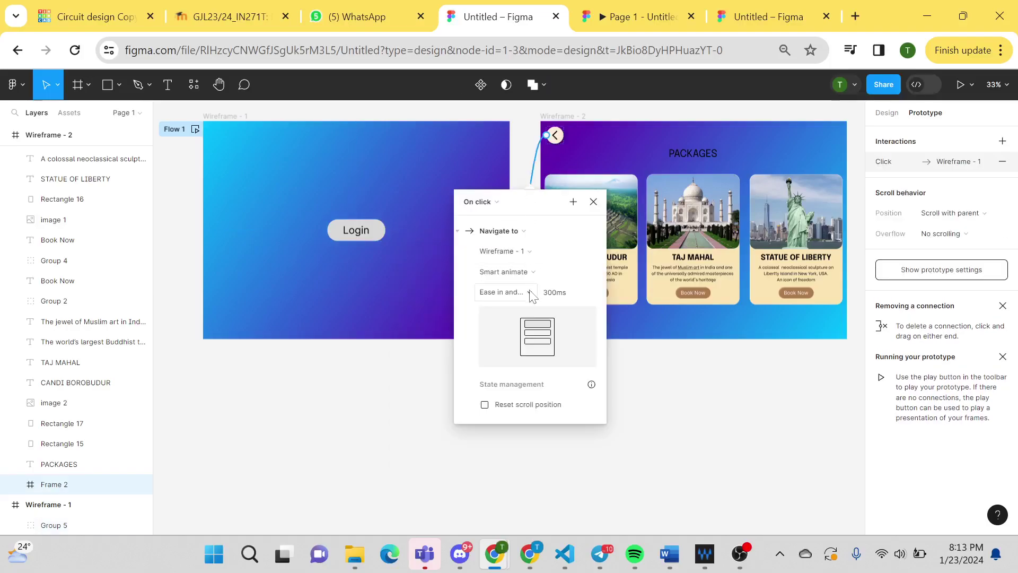
{"action": "left_click", "coordinate": [527, 134]}
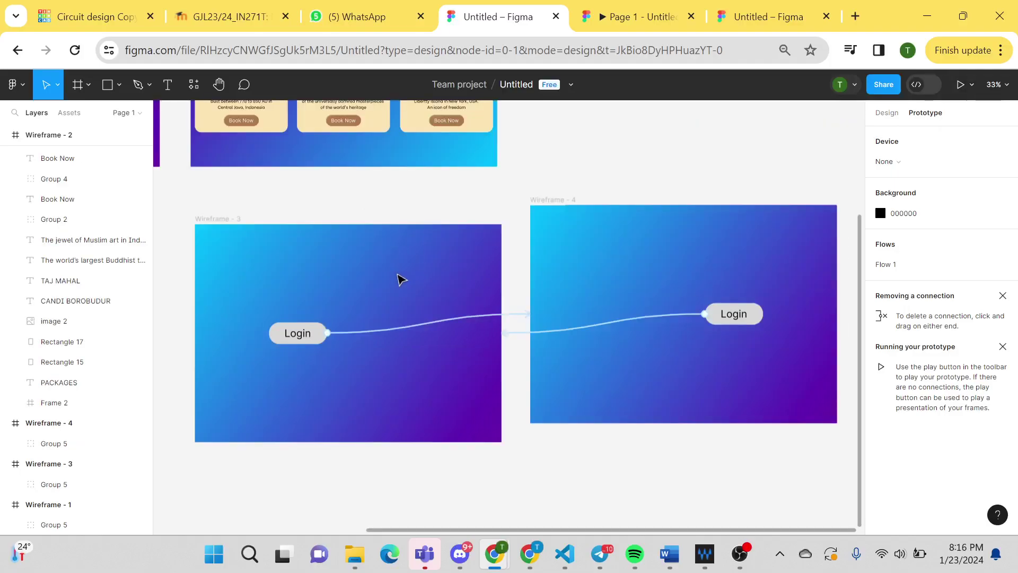
Step: Review the interaction details of Wireframe - 1's Login connection to Wireframe - 2, and close them
{"action": "left_click_drag", "start_coordinate": [322, 196], "coordinate": [516, 437]}
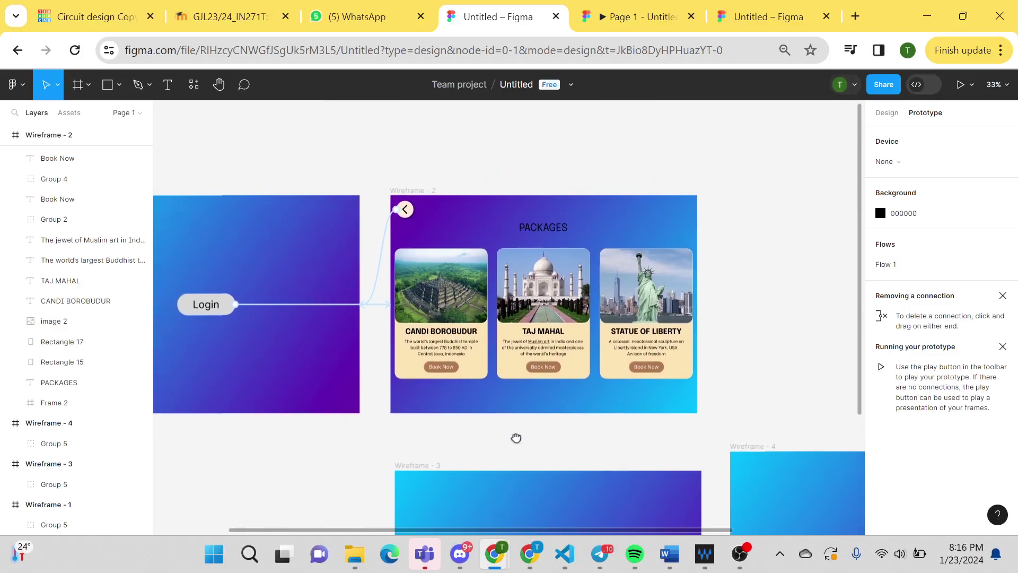
{"action": "left_click_drag", "start_coordinate": [382, 421], "coordinate": [471, 436]}
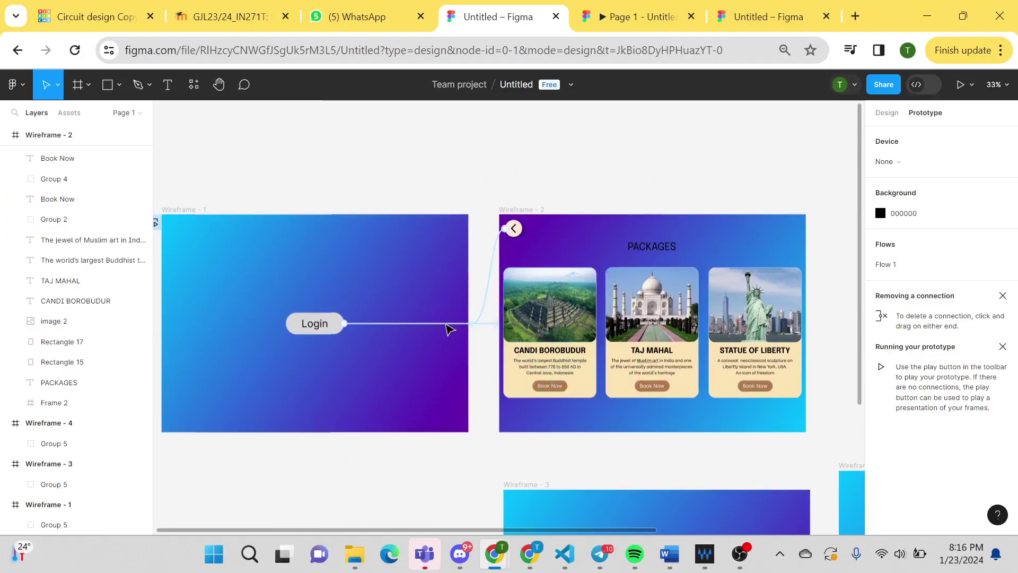
{"action": "left_click", "coordinate": [448, 328]}
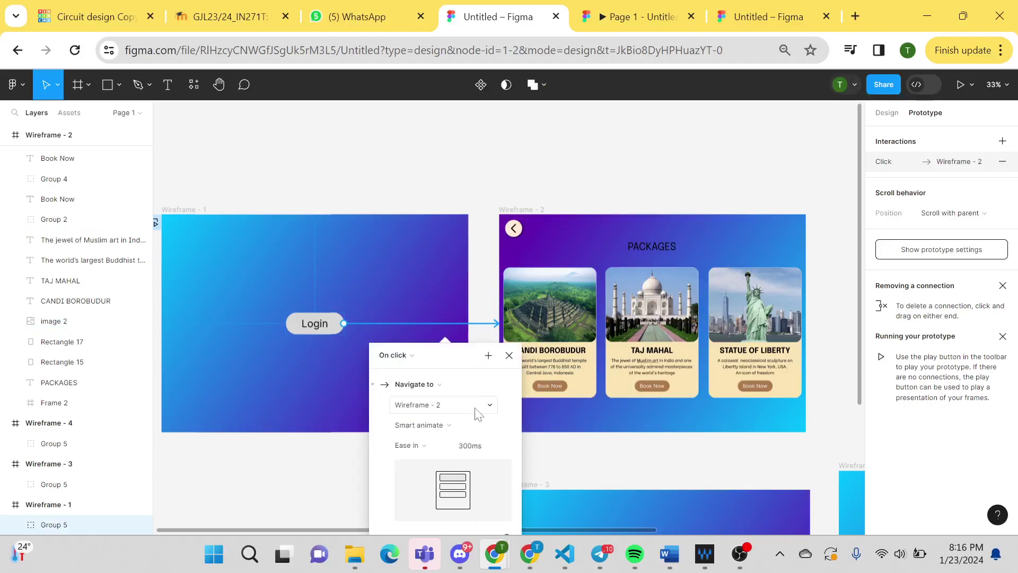
{"action": "left_click", "coordinate": [598, 473]}
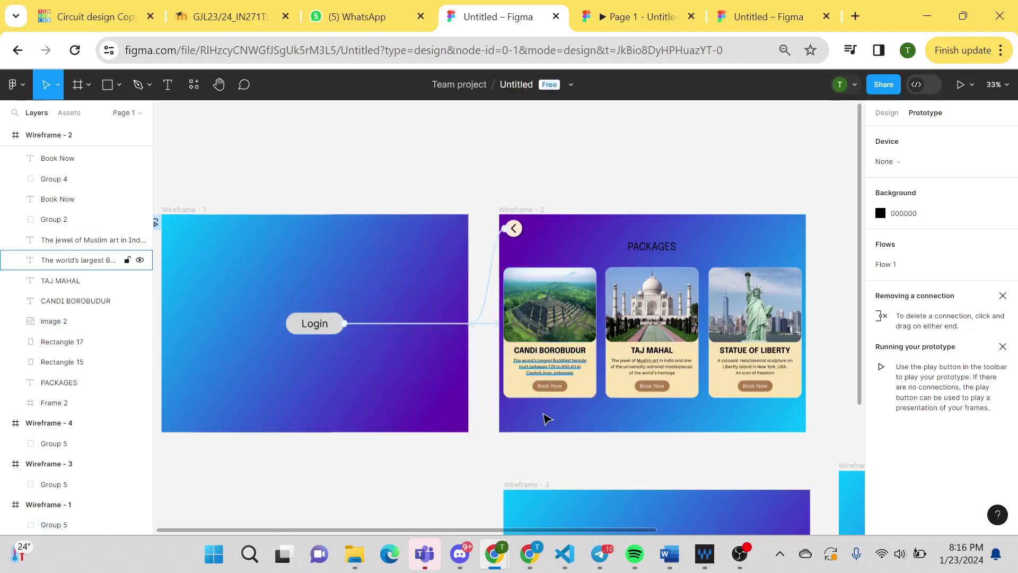
Step: Move the Wireframe - 3 frame slightly lower than Wireframe - 4
{"action": "left_click_drag", "start_coordinate": [618, 464], "coordinate": [320, 206]}
{"action": "left_click_drag", "start_coordinate": [237, 235], "coordinate": [243, 215]}
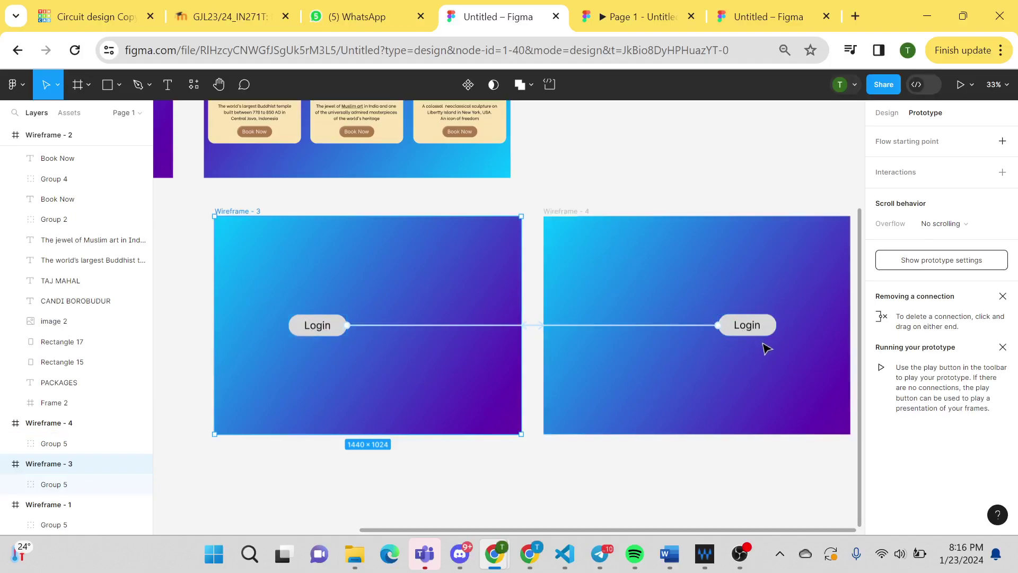
{"action": "left_click_drag", "start_coordinate": [246, 213], "coordinate": [250, 244]}
Step: Select the Login buttons on Wireframe - 3 and Wireframe - 4, and examine the animation settings of Wireframe - 3's connection
{"action": "left_click", "coordinate": [330, 370]}
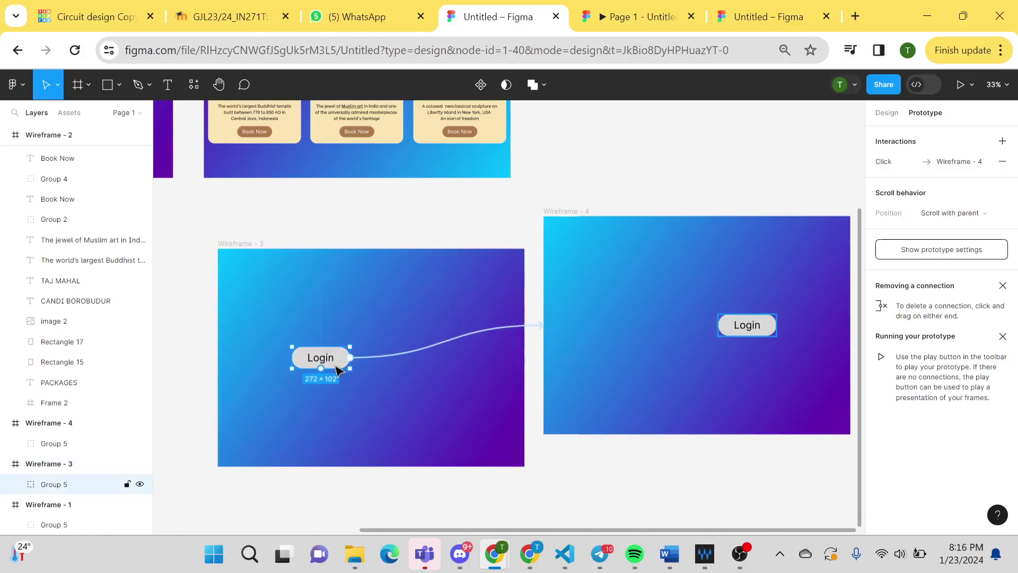
{"action": "left_click", "coordinate": [744, 329]}
{"action": "left_click", "coordinate": [744, 329]}
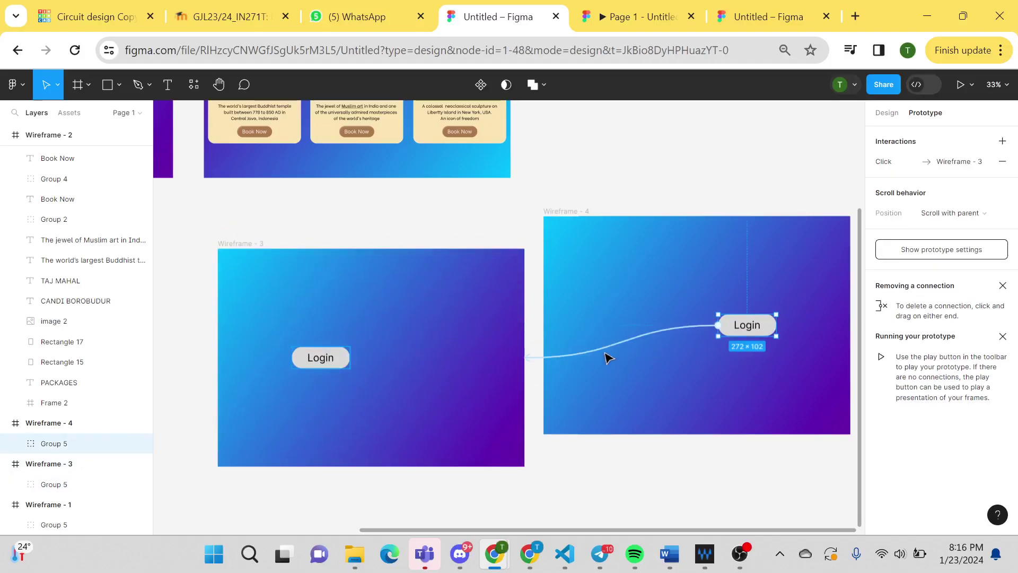
{"action": "key", "text": "Escape"}
{"action": "left_click", "coordinate": [324, 365]}
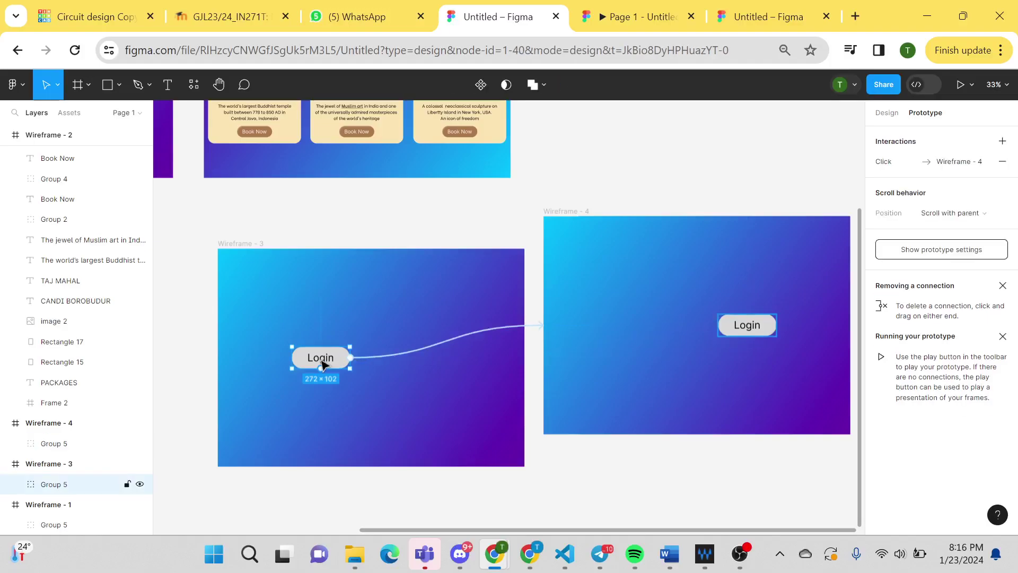
{"action": "left_click", "coordinate": [386, 364]}
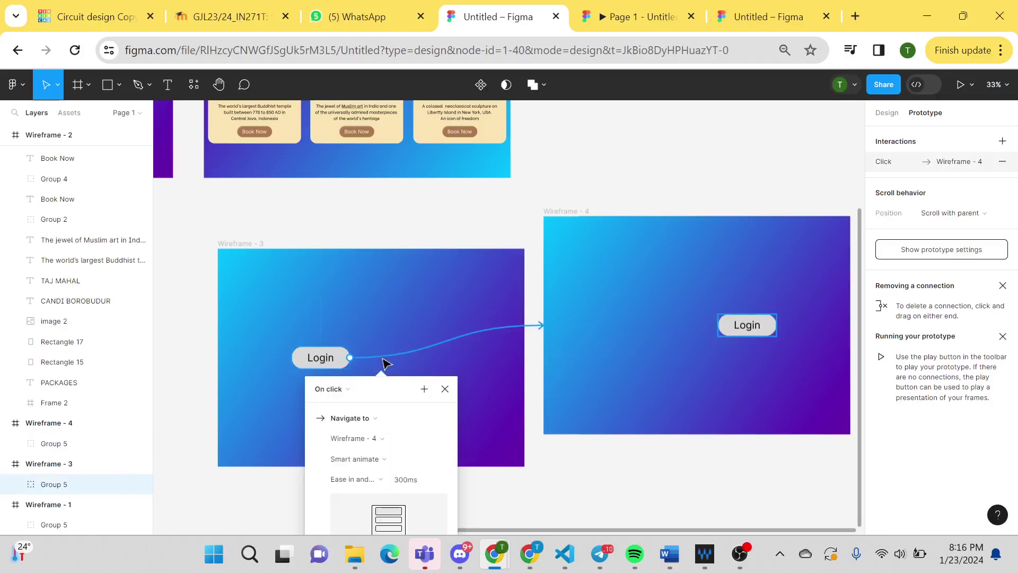
{"action": "left_click", "coordinate": [378, 477]}
Step: Examine the animation settings of Wireframe - 4's Login connection to Wireframe - 3, and close the interaction details
{"action": "left_click", "coordinate": [746, 329]}
{"action": "left_click", "coordinate": [747, 328]}
{"action": "left_click", "coordinate": [709, 330]}
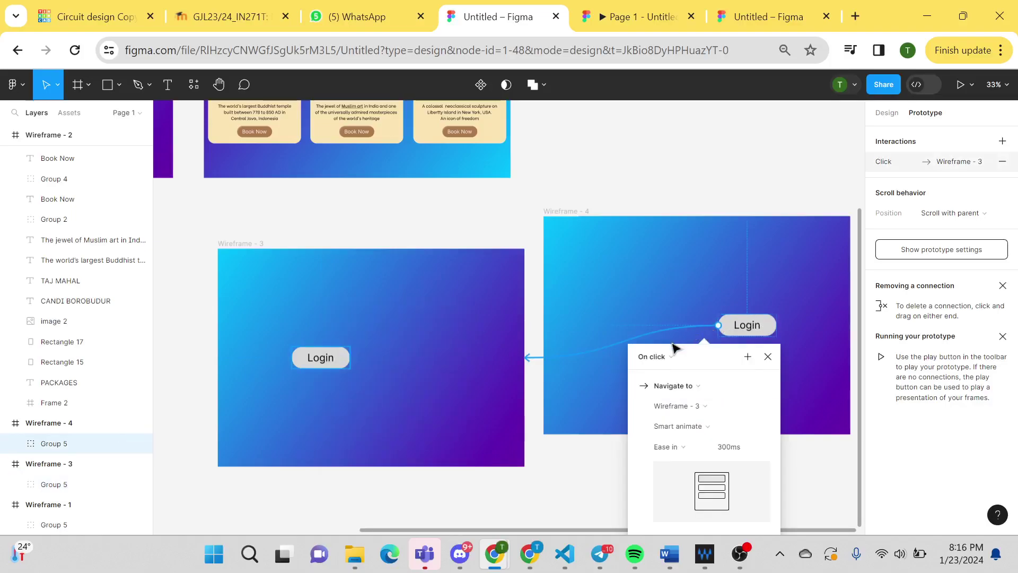
{"action": "left_click", "coordinate": [710, 207]}
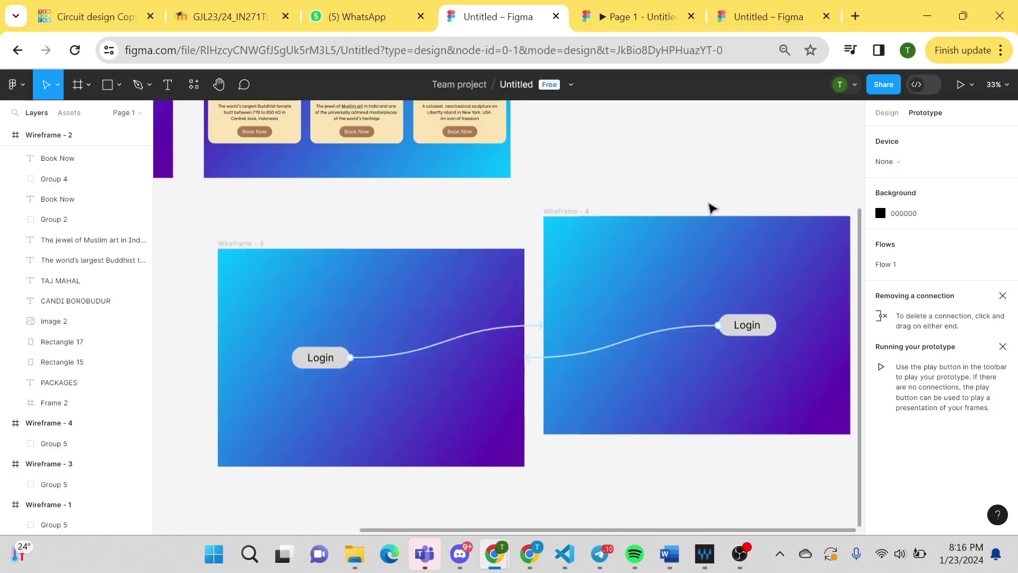
Step: Run the prototype and test the Login button repeatedly to watch it animate between Wireframe - 3 and Wireframe - 4
{"action": "left_click", "coordinate": [961, 85]}
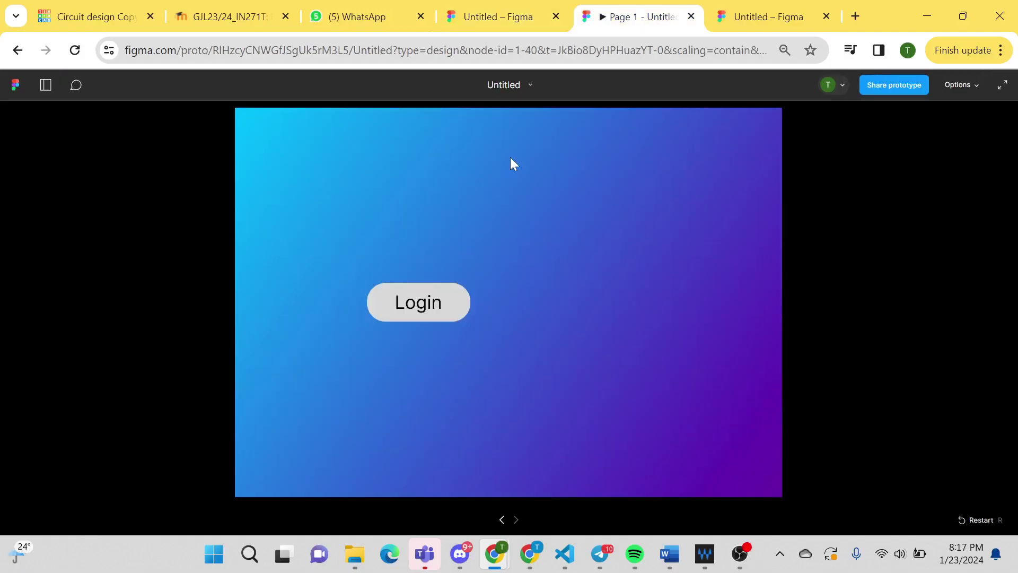
{"action": "left_click", "coordinate": [425, 302]}
{"action": "left_click", "coordinate": [425, 302]}
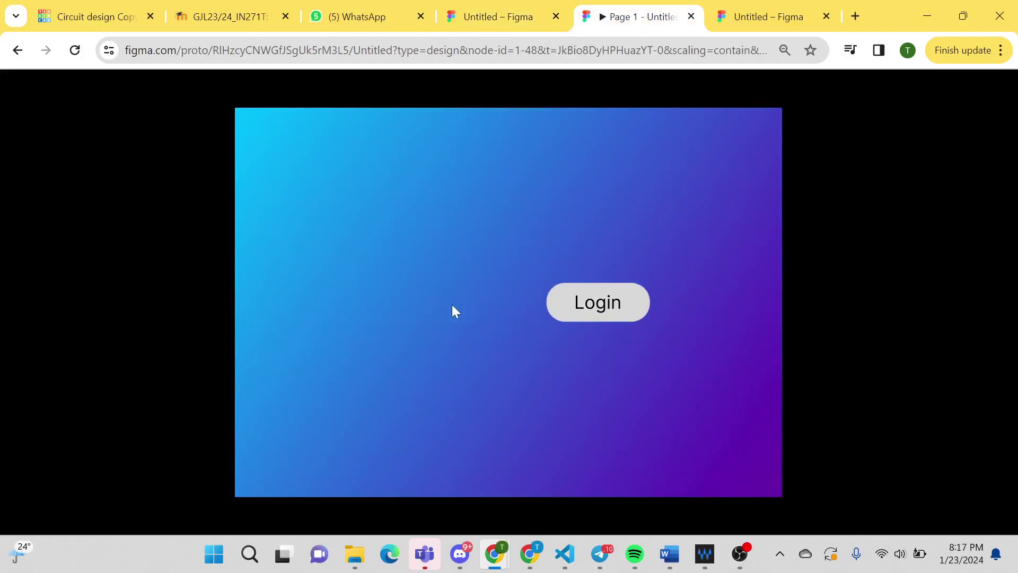
{"action": "left_click", "coordinate": [607, 312]}
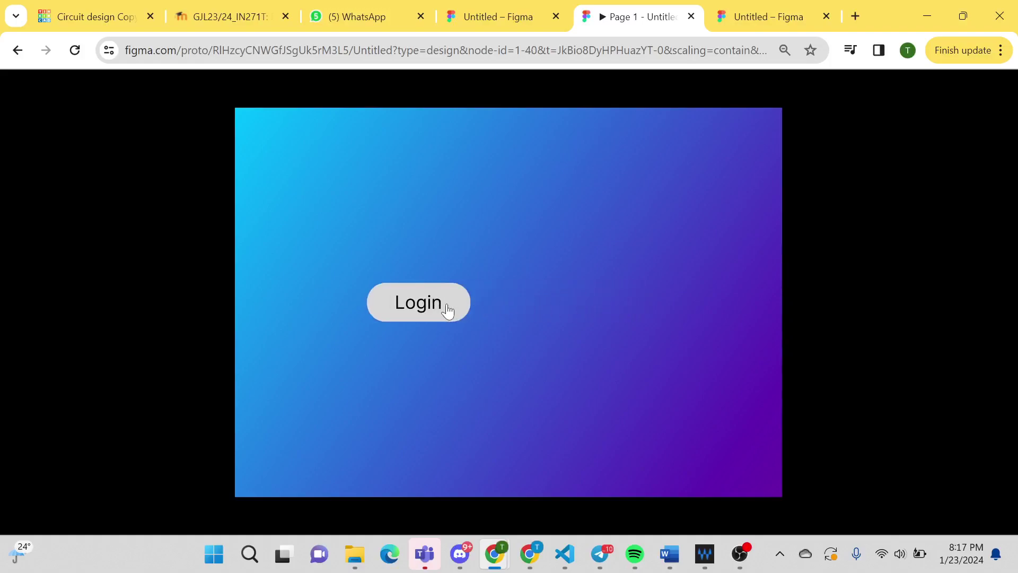
{"action": "left_click", "coordinate": [447, 304]}
{"action": "left_click", "coordinate": [612, 313]}
{"action": "left_click", "coordinate": [449, 308]}
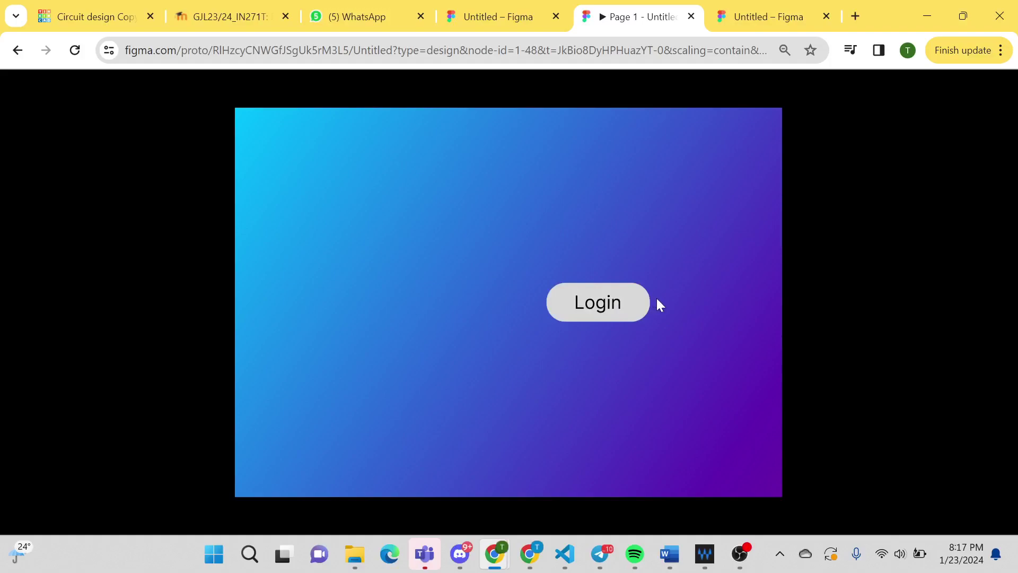
{"action": "left_click", "coordinate": [611, 305]}
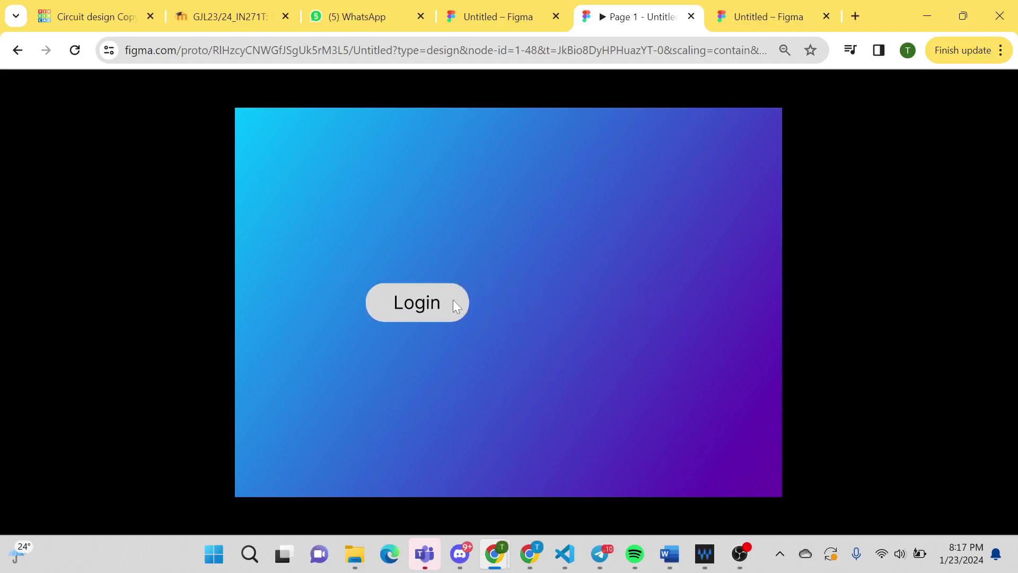
{"action": "left_click", "coordinate": [454, 307]}
{"action": "left_click", "coordinate": [605, 307]}
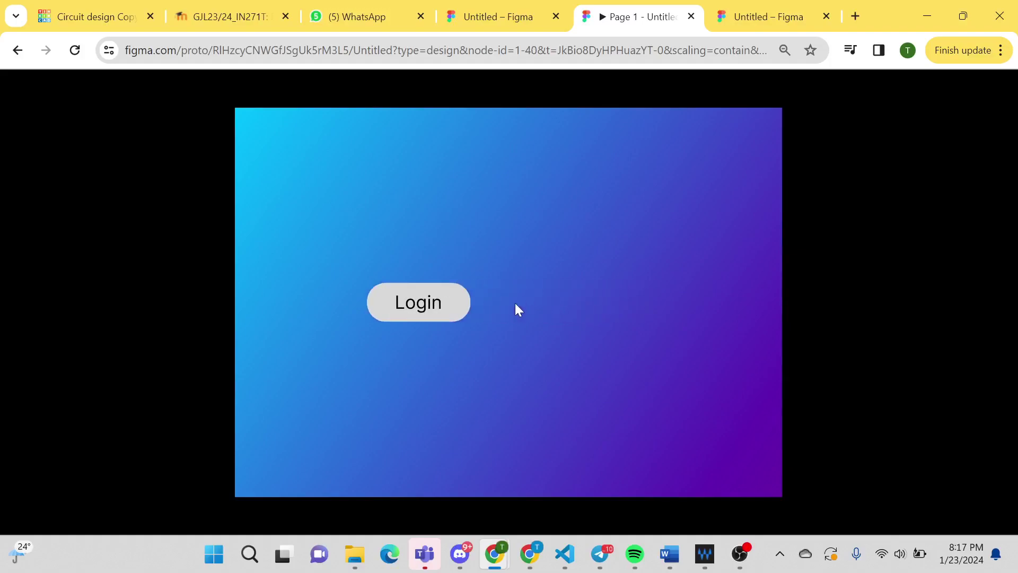
{"action": "left_click", "coordinate": [422, 307]}
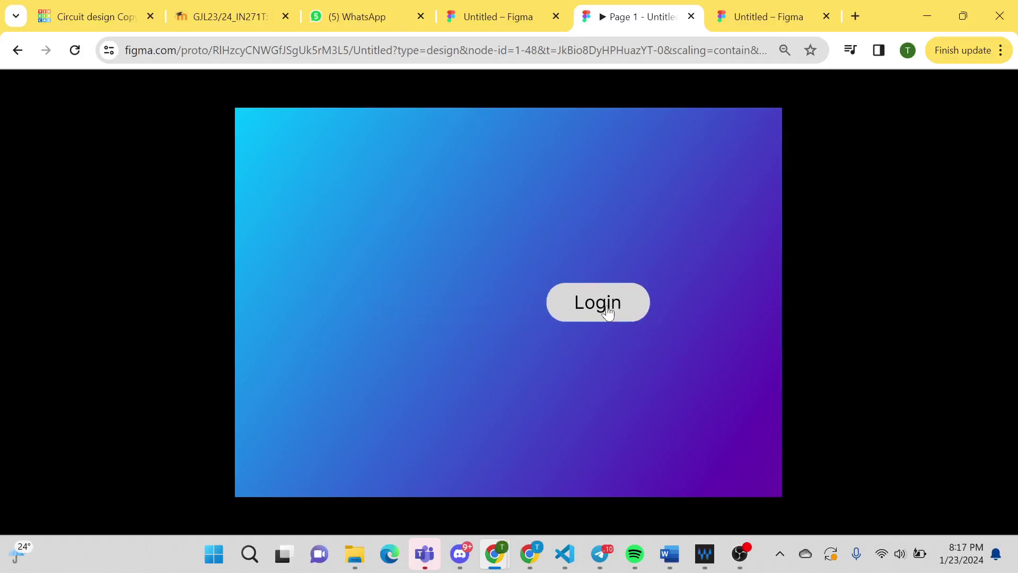
{"action": "left_click", "coordinate": [608, 308]}
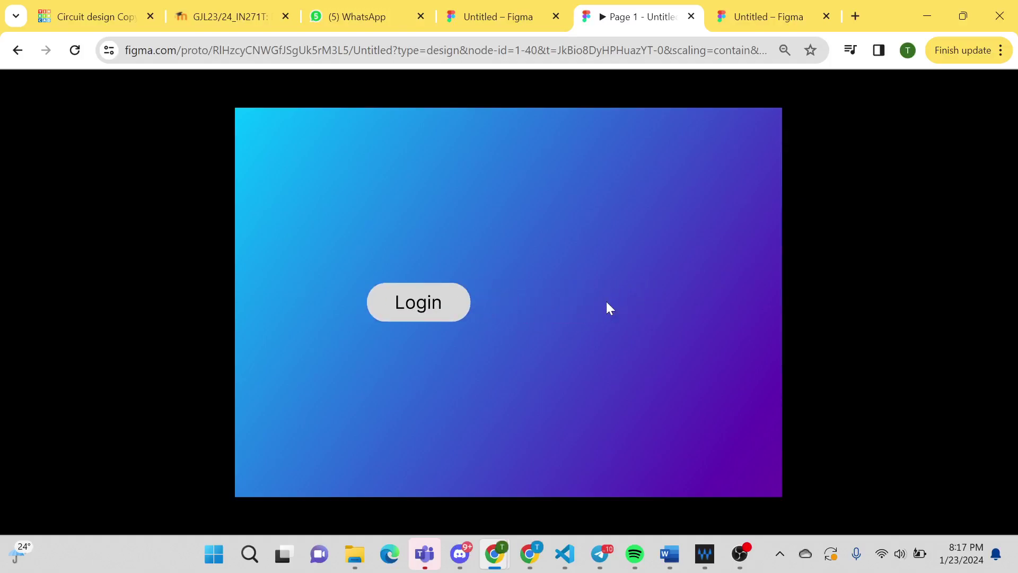
Step: Return to the design file and look over the easing presets for Wireframe - 3's Login interaction
{"action": "key", "text": "ctrl+shift+Tab"}
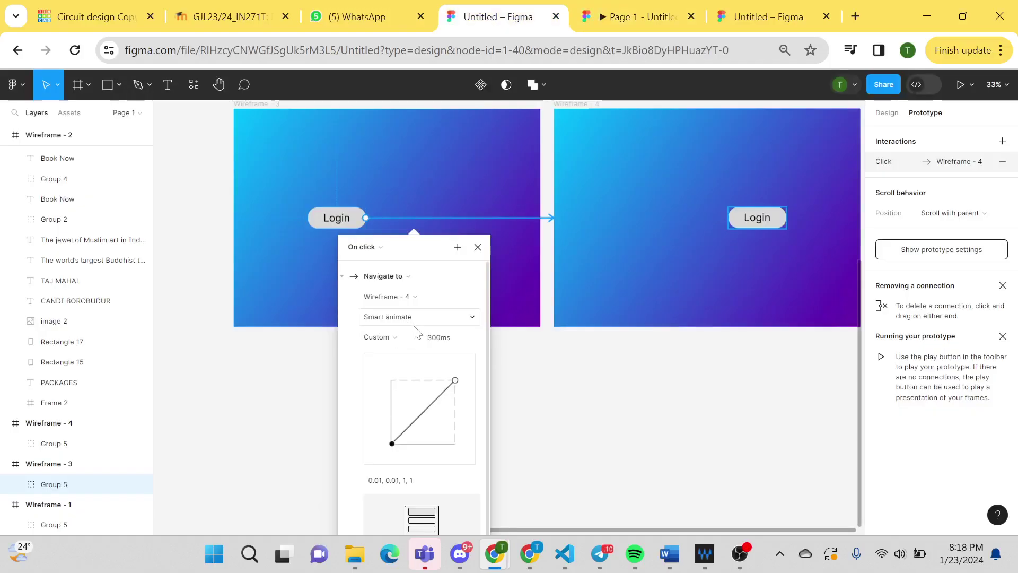
{"action": "left_click", "coordinate": [412, 338]}
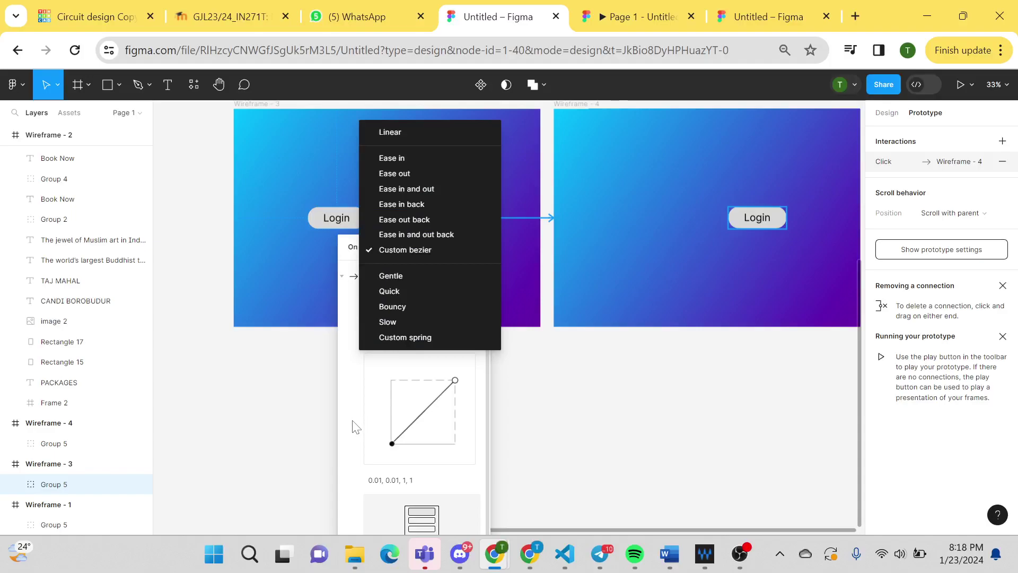
{"action": "left_click", "coordinate": [366, 426]}
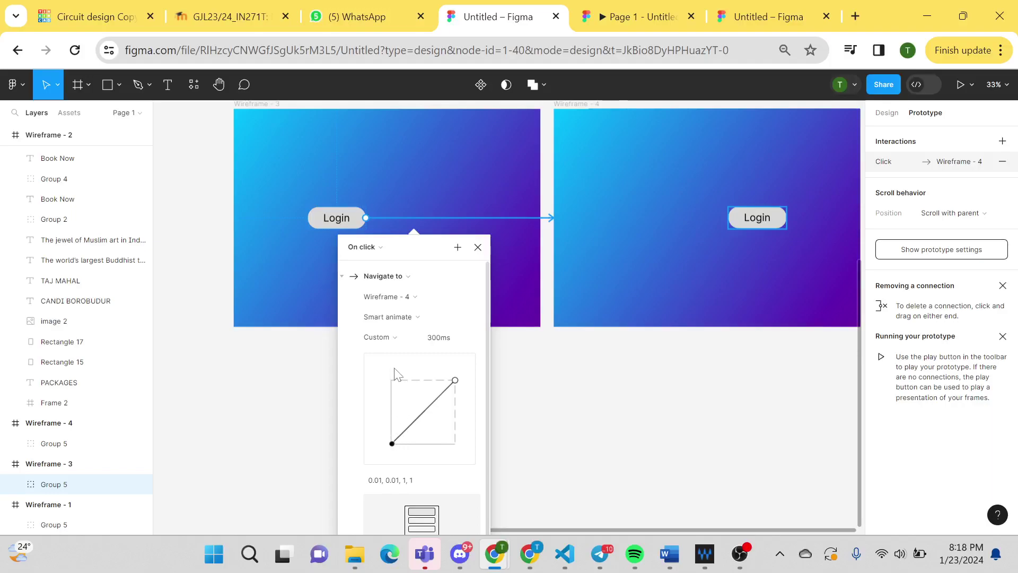
Step: Apply Ease in to Wireframe - 3's Login interaction and switch it to Custom bezier to inspect that preset's curve
{"action": "left_click", "coordinate": [383, 339]}
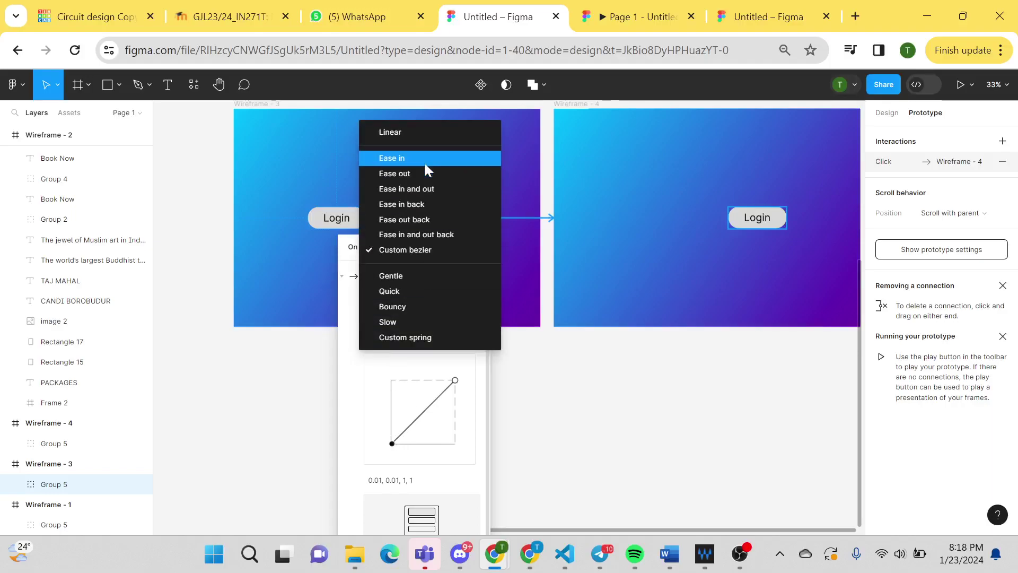
{"action": "left_click", "coordinate": [424, 163]}
{"action": "left_click", "coordinate": [403, 336]}
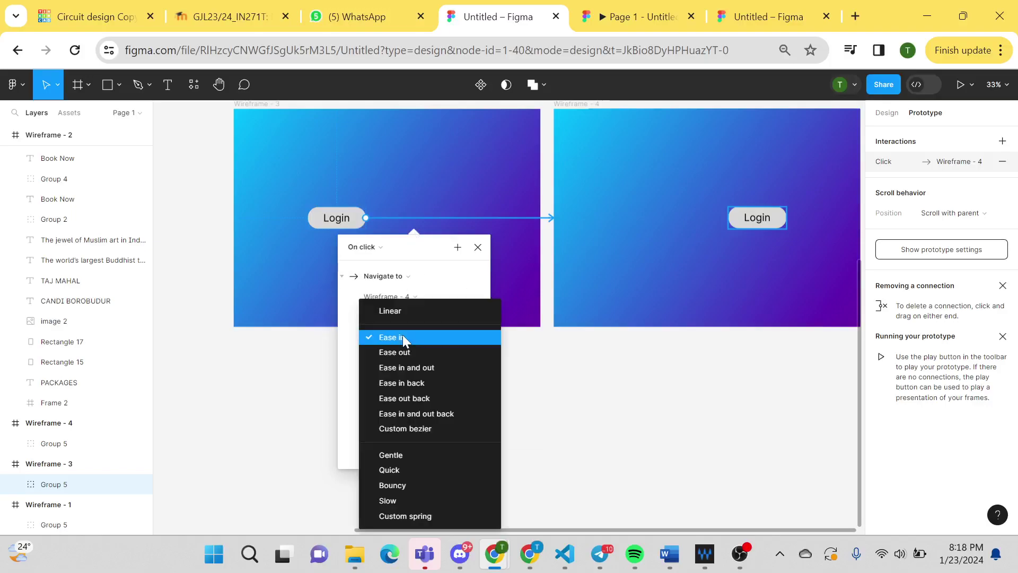
{"action": "left_click", "coordinate": [419, 428]}
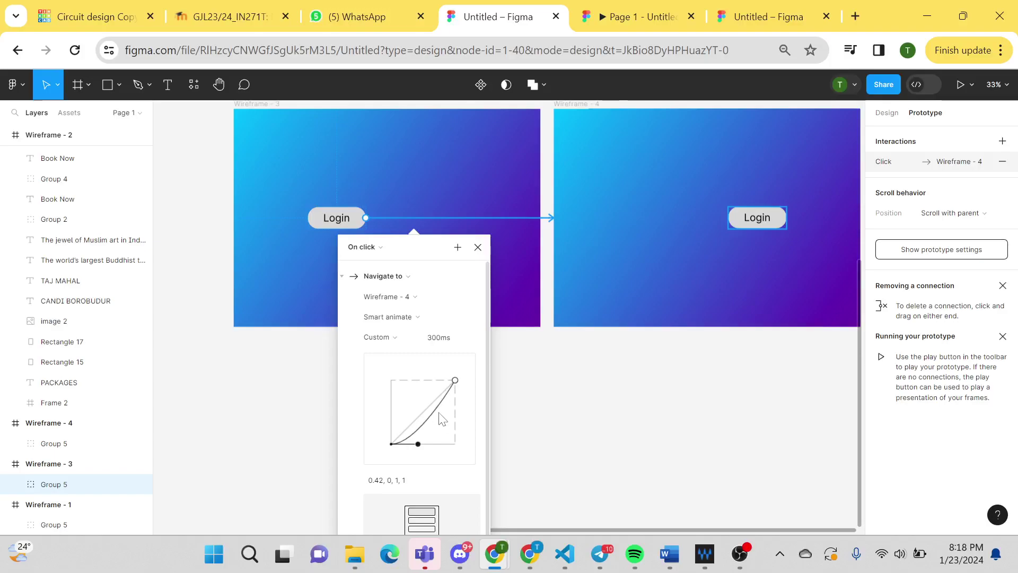
Step: Apply Ease out to Wireframe - 3's Login interaction and switch it to Custom bezier to inspect that preset's curve
{"action": "left_click", "coordinate": [408, 338]}
{"action": "left_click", "coordinate": [410, 177]}
{"action": "left_click", "coordinate": [400, 334]}
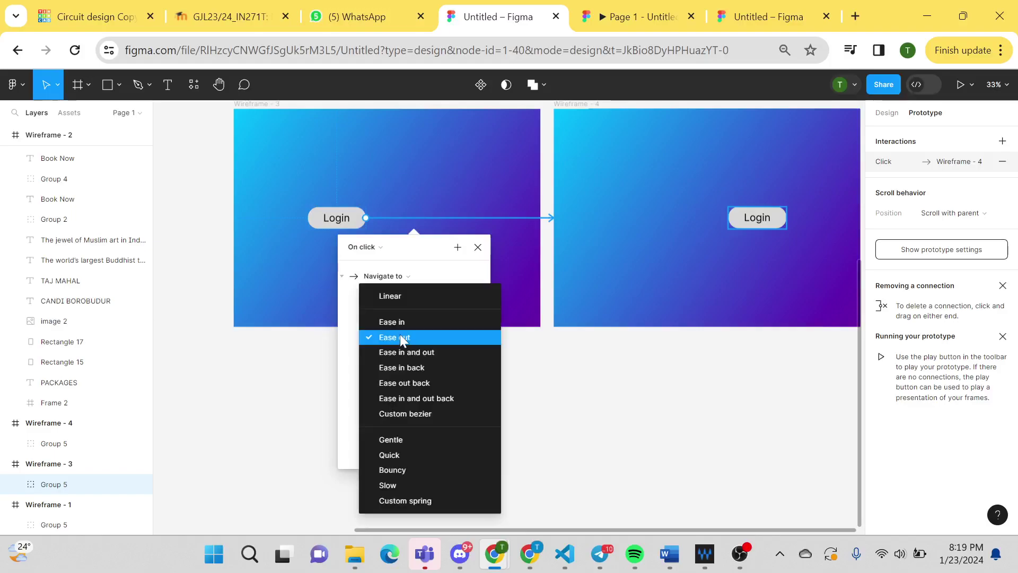
{"action": "left_click", "coordinate": [405, 414]}
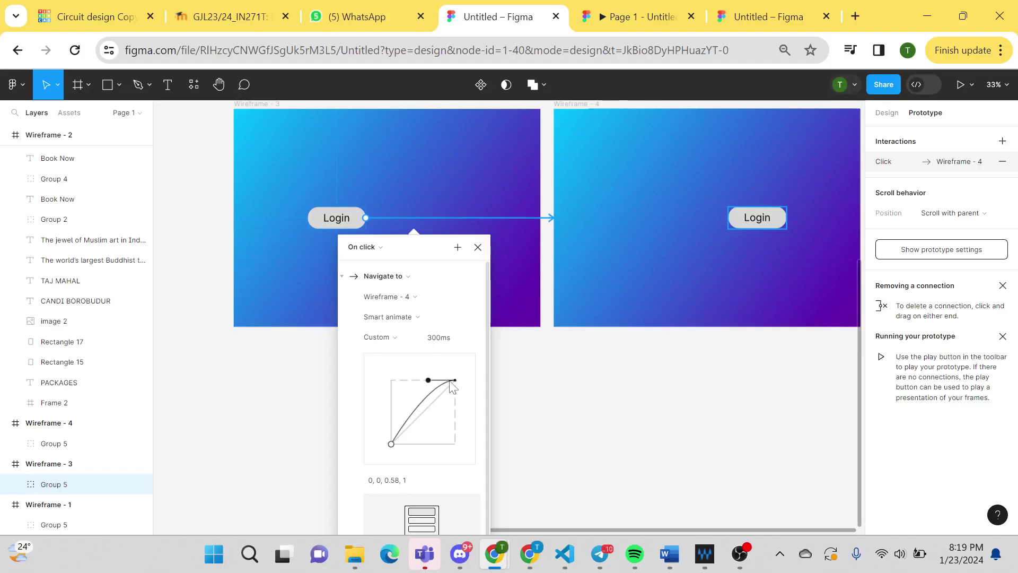
Step: Apply Ease in and out back to Wireframe - 3's Login interaction and switch it to Custom bezier to inspect the curve
{"action": "left_click", "coordinate": [409, 334]}
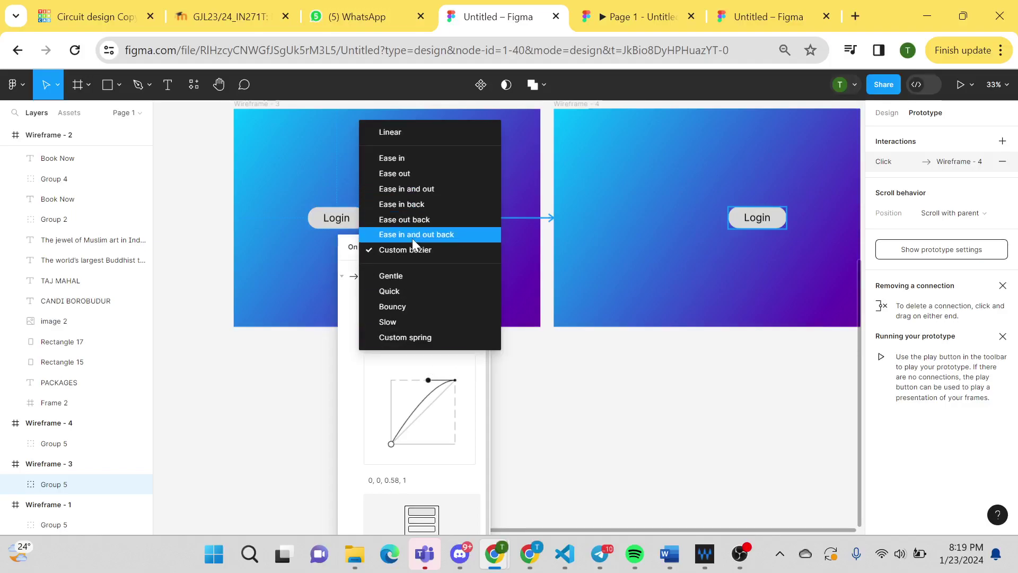
{"action": "left_click", "coordinate": [412, 237]}
{"action": "left_click", "coordinate": [397, 336]}
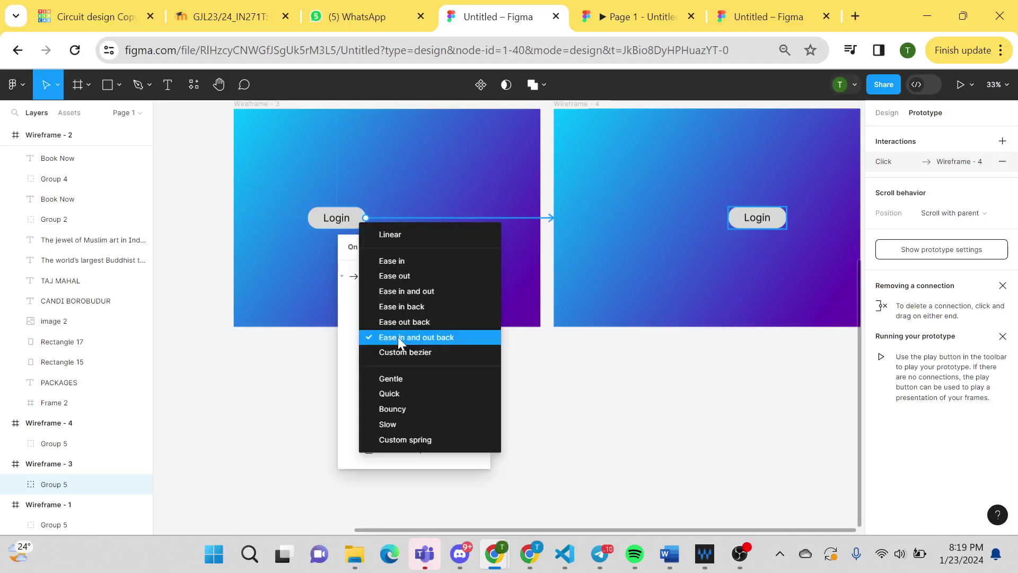
{"action": "left_click", "coordinate": [404, 359]}
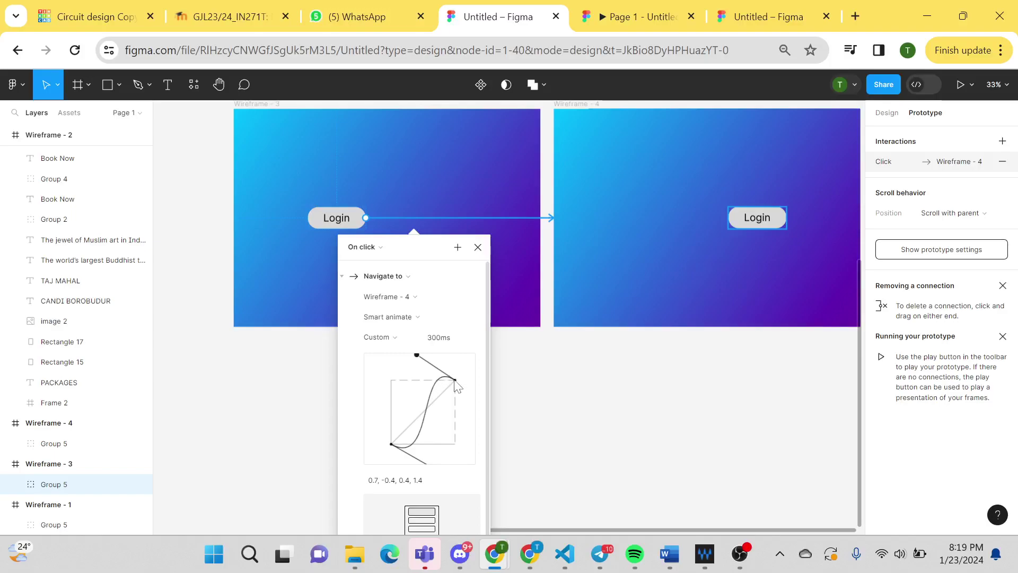
Step: Reshape the Custom bezier curve of Wireframe - 3's Login interaction to about 0, 1.79, 1, -0.74 using both handles
{"action": "left_click", "coordinate": [395, 338]}
{"action": "left_click", "coordinate": [350, 354]}
{"action": "left_click_drag", "start_coordinate": [418, 356], "coordinate": [472, 413]}
{"action": "left_click_drag", "start_coordinate": [428, 466], "coordinate": [371, 378]}
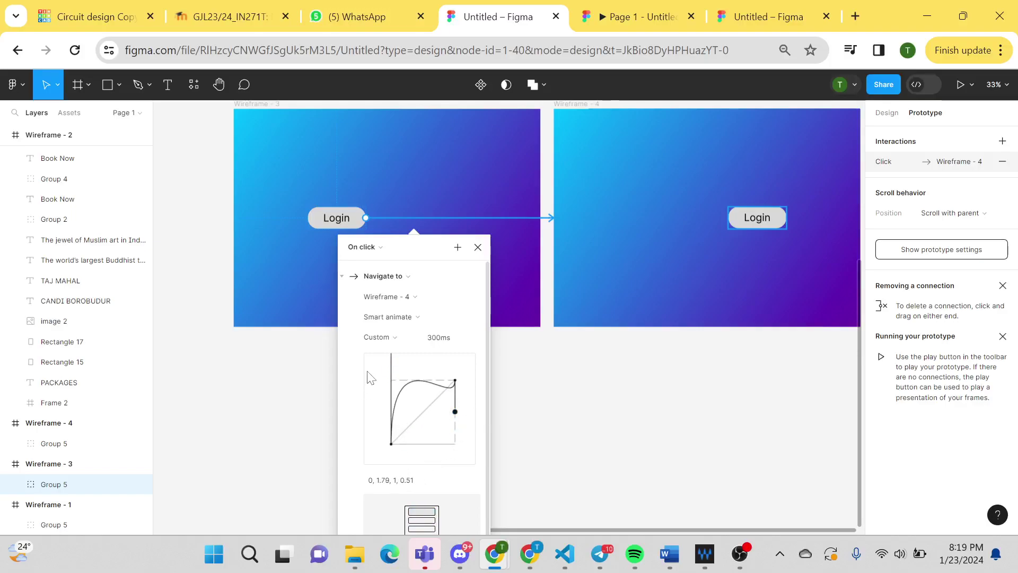
{"action": "left_click_drag", "start_coordinate": [458, 418], "coordinate": [459, 491]}
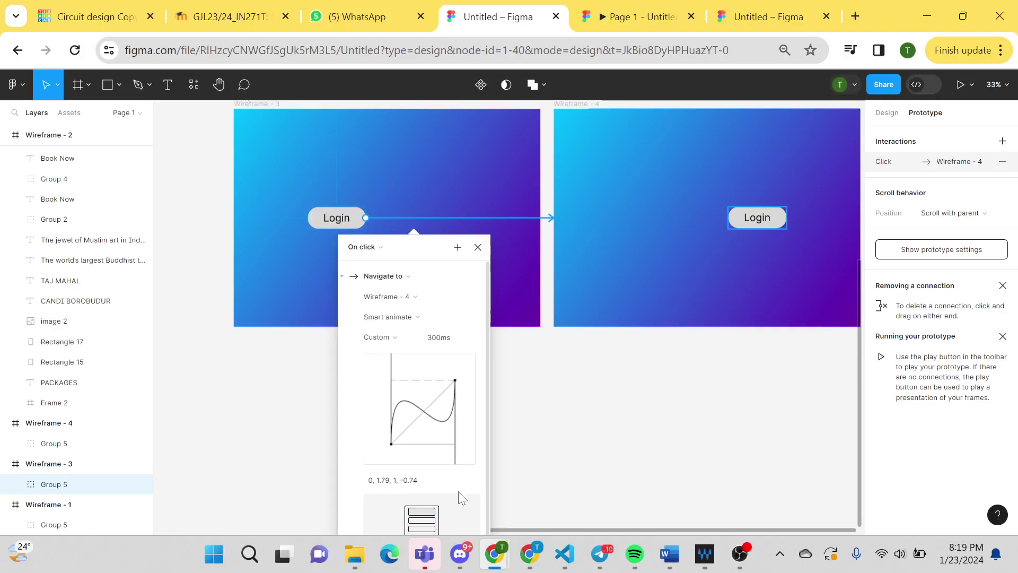
Step: Try the Gentle easing on Wireframe - 3's Login interaction and check its animation type options
{"action": "left_click", "coordinate": [376, 337]}
{"action": "left_click", "coordinate": [381, 356]}
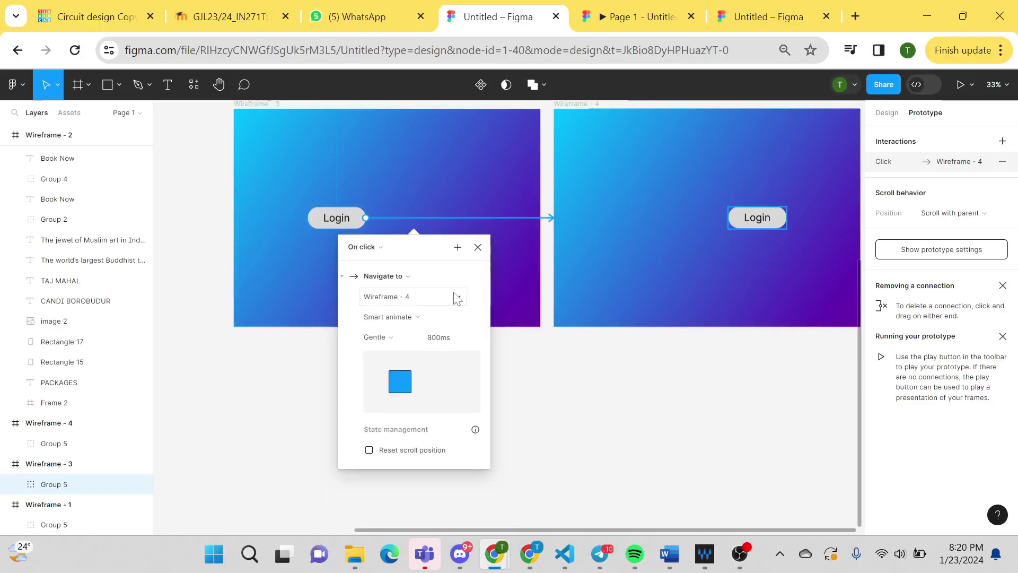
{"action": "left_click", "coordinate": [408, 316]}
{"action": "left_click", "coordinate": [409, 316]}
Step: Apply Custom bezier easing with a 3000 ms duration to Wireframe - 3's Login interaction and reshape its curve to about 0, 1.14, 1, -0.09
{"action": "left_click", "coordinate": [392, 338]}
{"action": "left_click", "coordinate": [406, 311]}
{"action": "left_click", "coordinate": [439, 340]}
{"action": "left_click", "coordinate": [436, 338]}
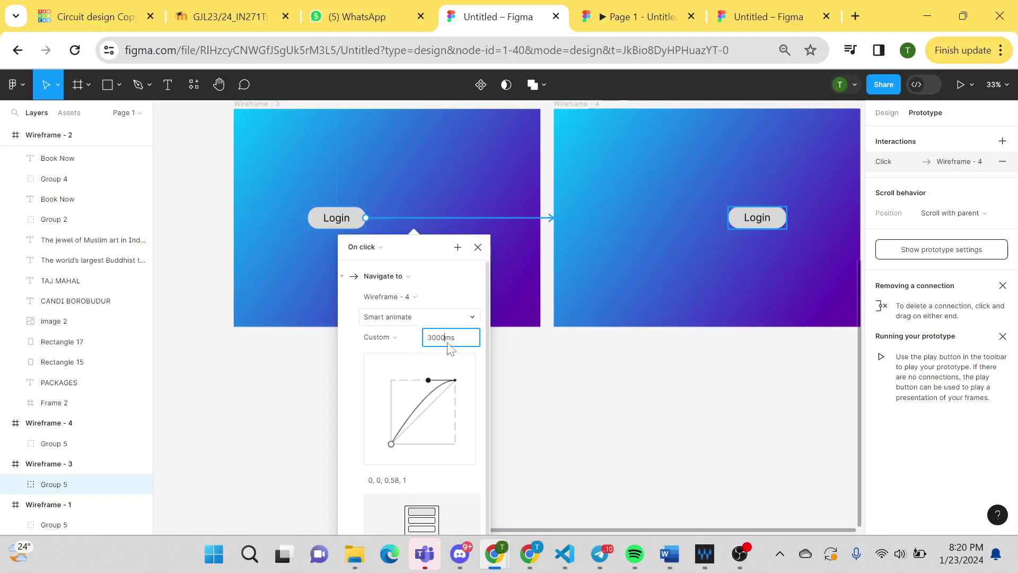
{"action": "left_click_drag", "start_coordinate": [433, 382], "coordinate": [455, 449]}
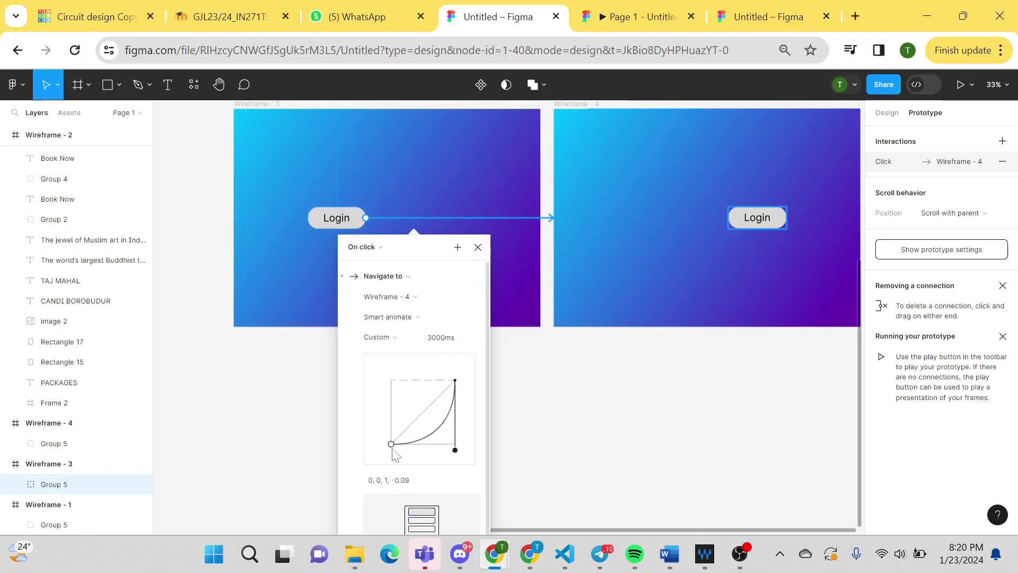
{"action": "left_click_drag", "start_coordinate": [391, 445], "coordinate": [391, 372]}
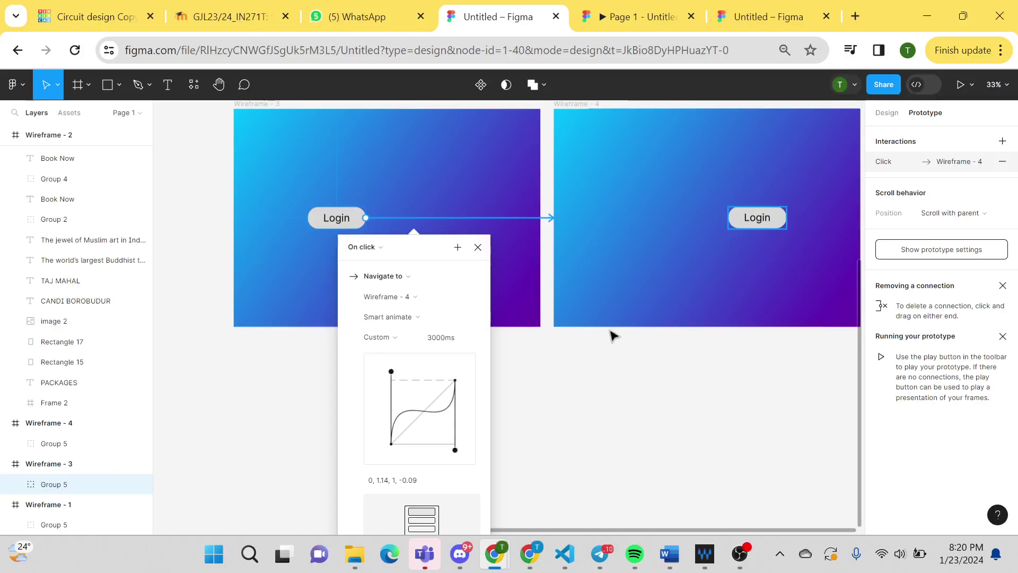
Step: Test the Login transitions between Wireframe - 3 and Wireframe - 4 repeatedly in the prototype preview
{"action": "key", "text": "ctrl+Tab"}
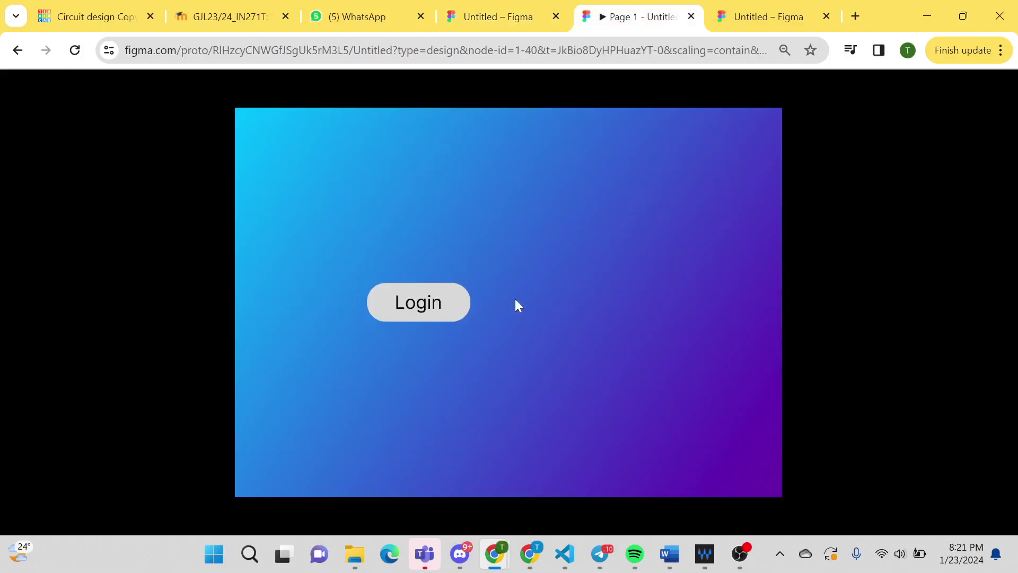
{"action": "left_click", "coordinate": [415, 303]}
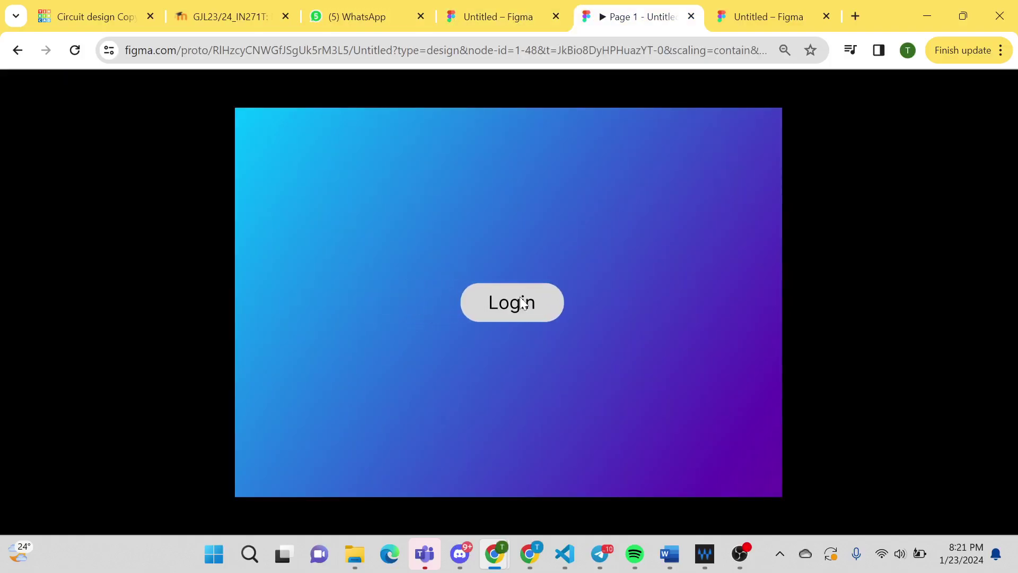
{"action": "left_click", "coordinate": [507, 305]}
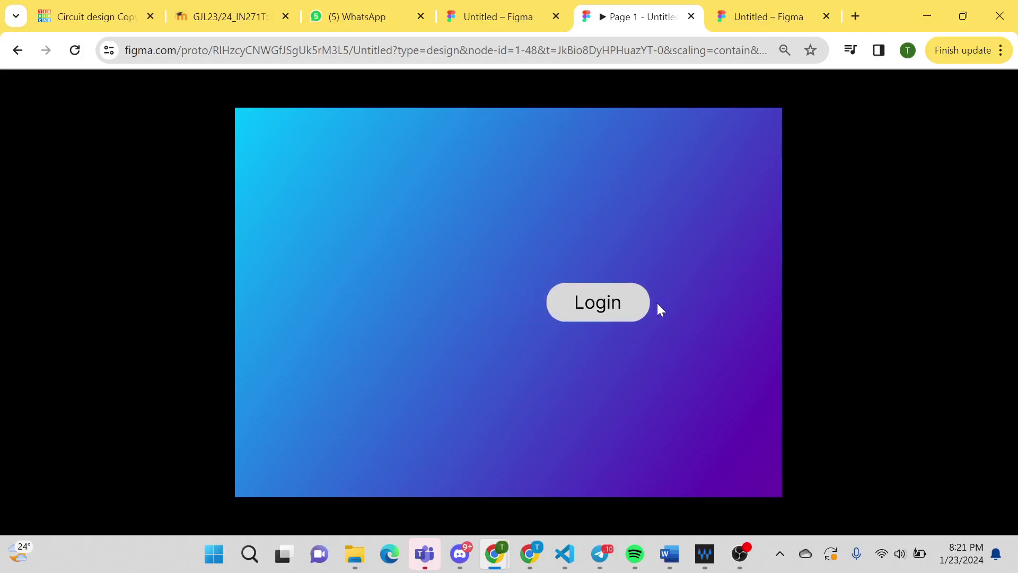
{"action": "left_click", "coordinate": [598, 307]}
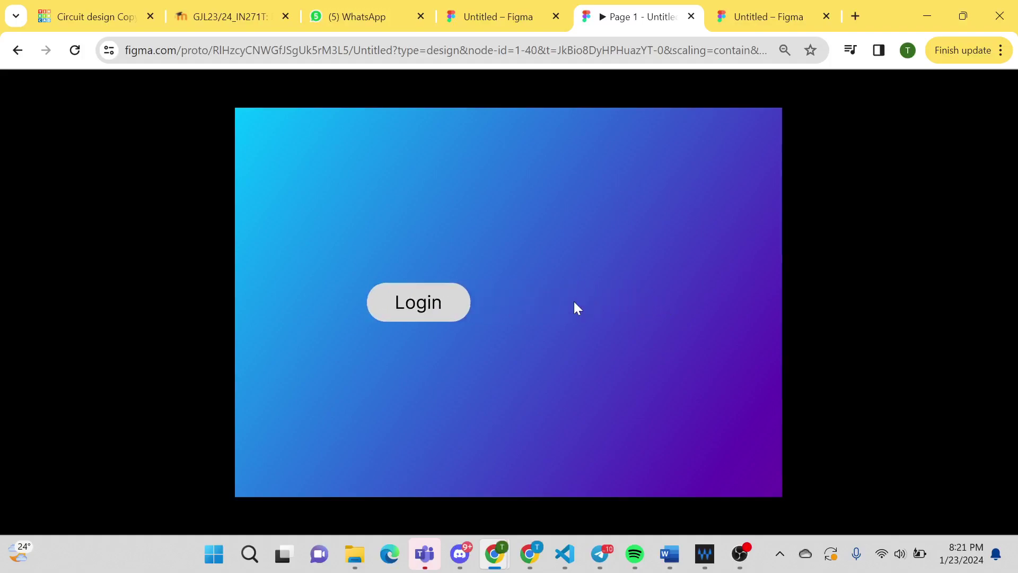
{"action": "left_click", "coordinate": [419, 311]}
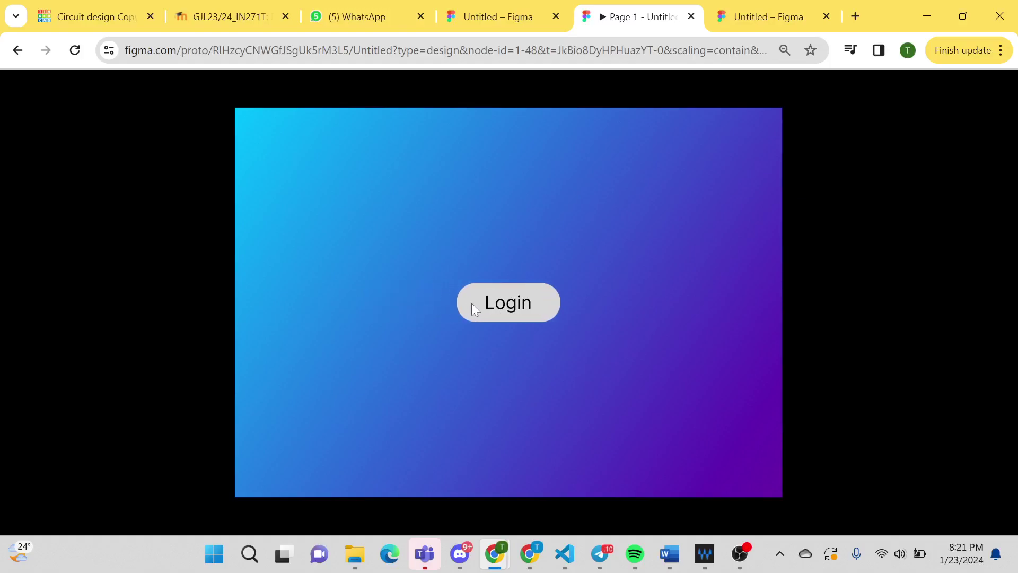
{"action": "left_click_drag", "start_coordinate": [506, 306], "coordinate": [608, 305]}
Step: Back in the design file, try the Gentle, Quick, Bouncy and Slow easings on Wireframe - 4's Login interaction
{"action": "key", "text": "ctrl+shift+Tab"}
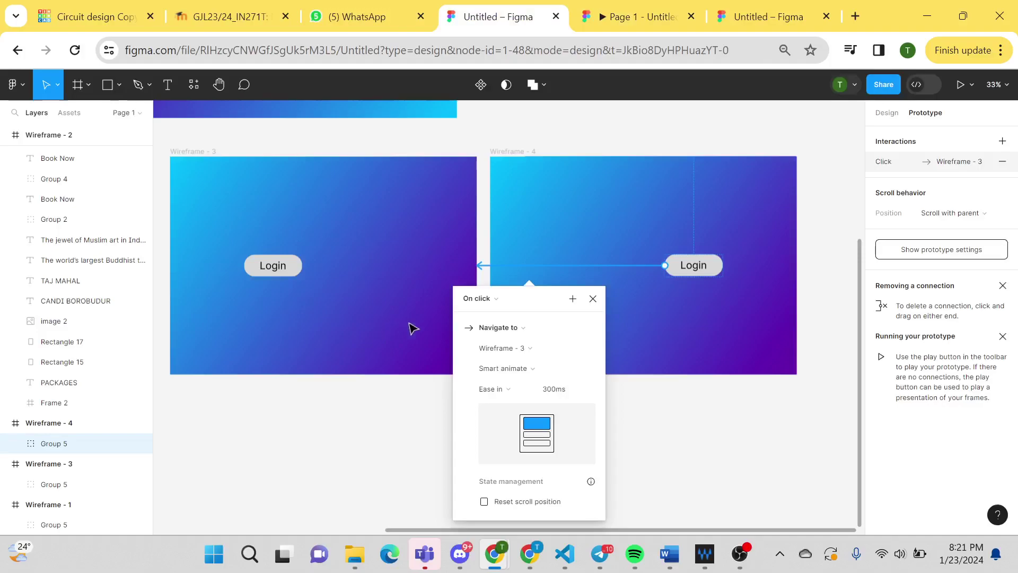
{"action": "left_click", "coordinate": [533, 397]}
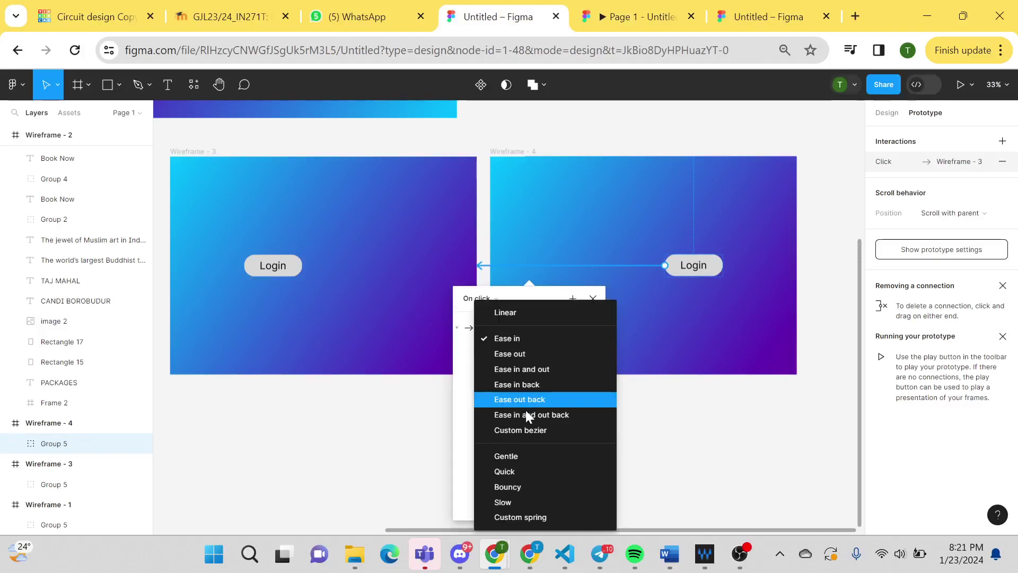
{"action": "left_click", "coordinate": [511, 457]}
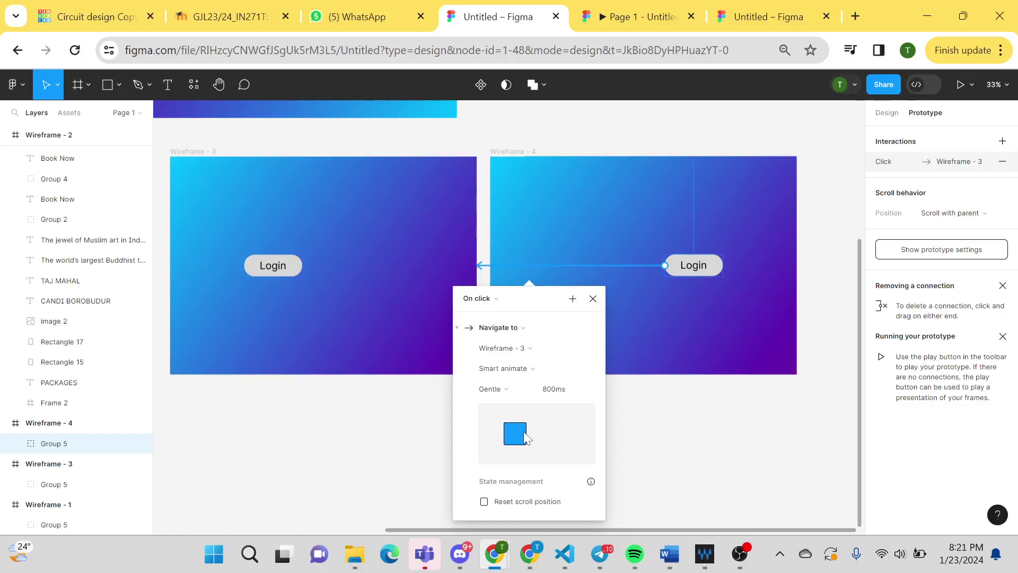
{"action": "left_click", "coordinate": [519, 389]}
{"action": "left_click", "coordinate": [523, 401]}
{"action": "left_click", "coordinate": [510, 395]}
{"action": "left_click", "coordinate": [511, 402]}
{"action": "left_click", "coordinate": [505, 389]}
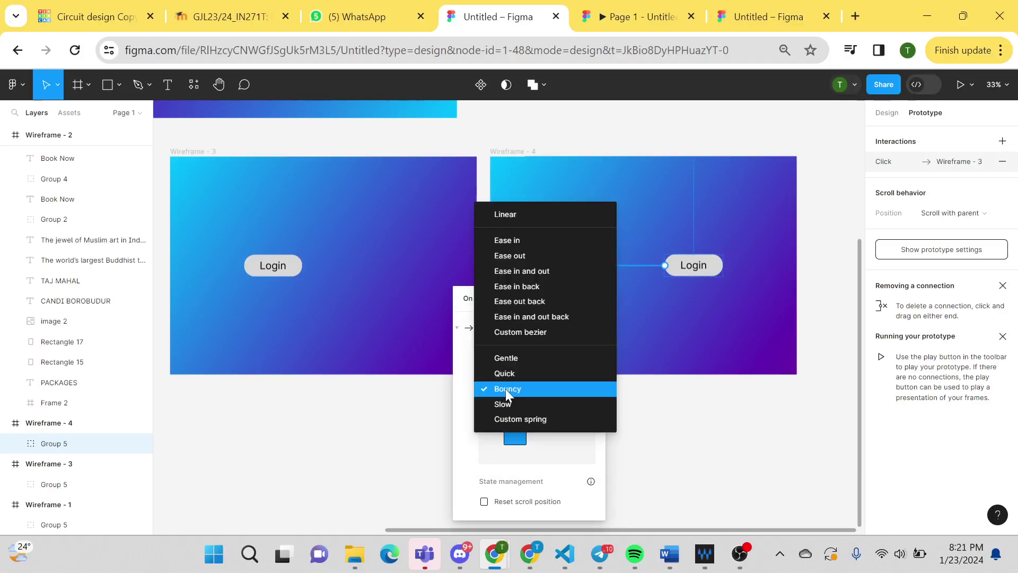
{"action": "left_click", "coordinate": [512, 406]}
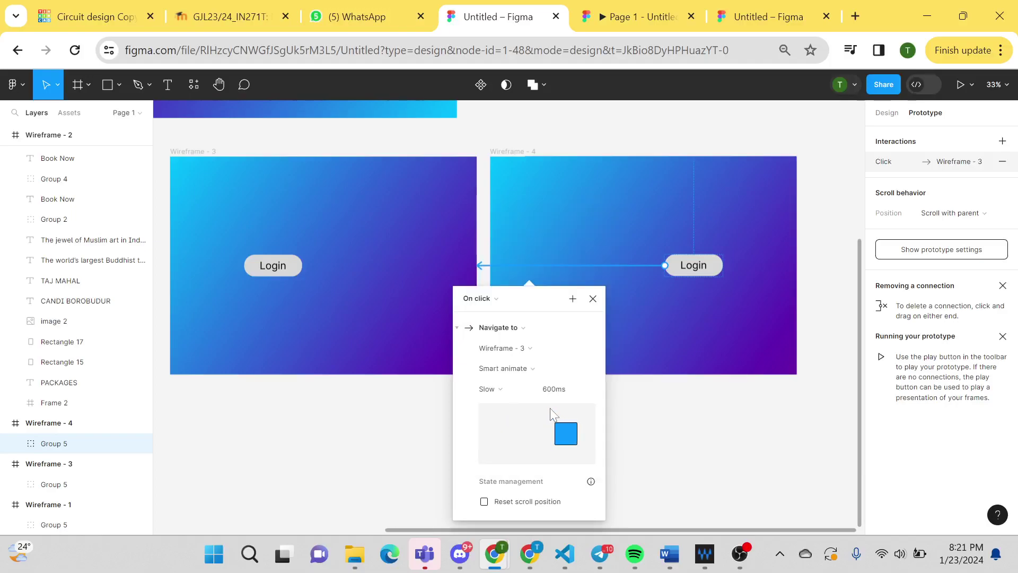
Step: Try a Custom spring with stiffness about 54 and damping about 14.7 on Wireframe - 4's Login interaction, and apply Bouncy easing instead
{"action": "left_click", "coordinate": [517, 389]}
{"action": "left_click", "coordinate": [525, 404]}
{"action": "scroll", "coordinate": [537, 400], "scroll_direction": "down", "scroll_amount": 1}
{"action": "left_click_drag", "start_coordinate": [548, 413], "coordinate": [568, 413]}
{"action": "scroll", "coordinate": [509, 361], "scroll_direction": "up", "scroll_amount": 1}
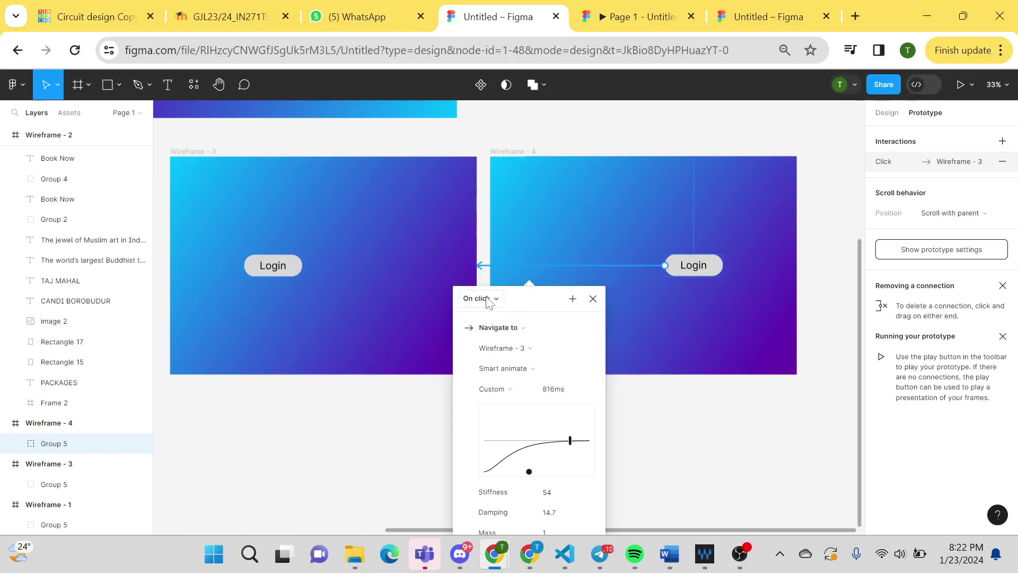
{"action": "left_click", "coordinate": [510, 390]}
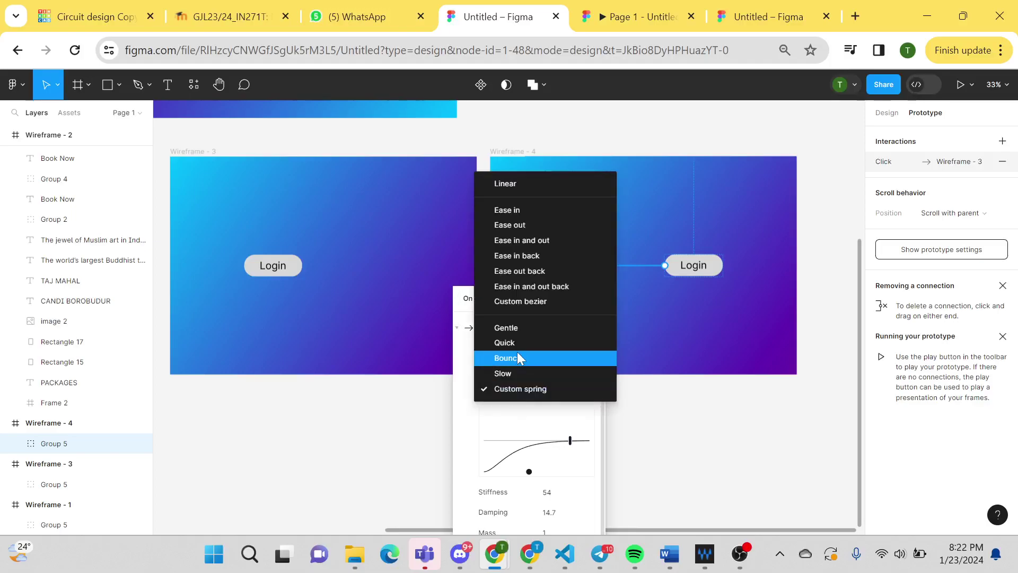
{"action": "left_click", "coordinate": [517, 351]}
Step: Change the trigger of Wireframe - 3's Login interaction to While hovering
{"action": "left_click", "coordinate": [392, 270]}
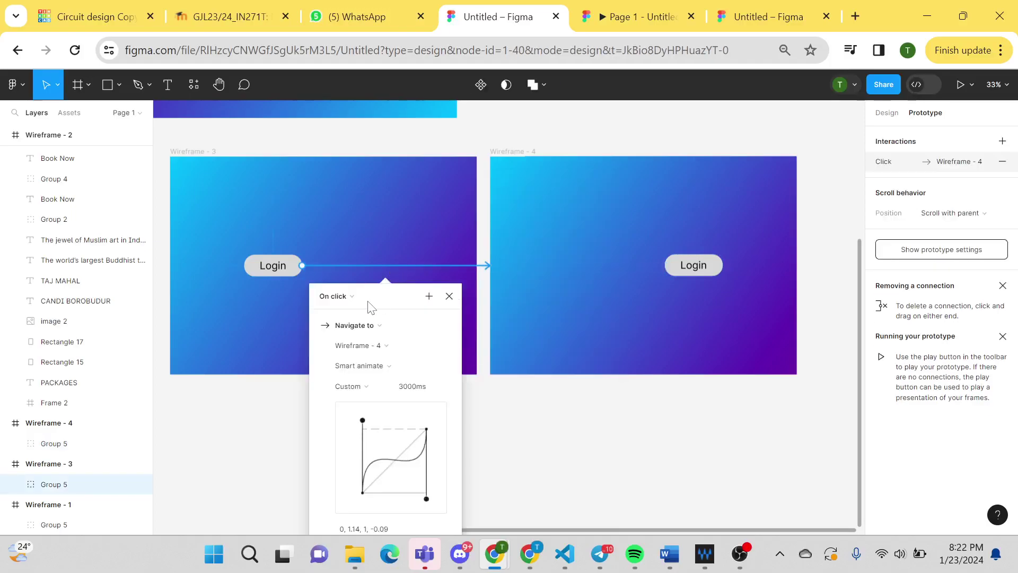
{"action": "left_click", "coordinate": [351, 299]}
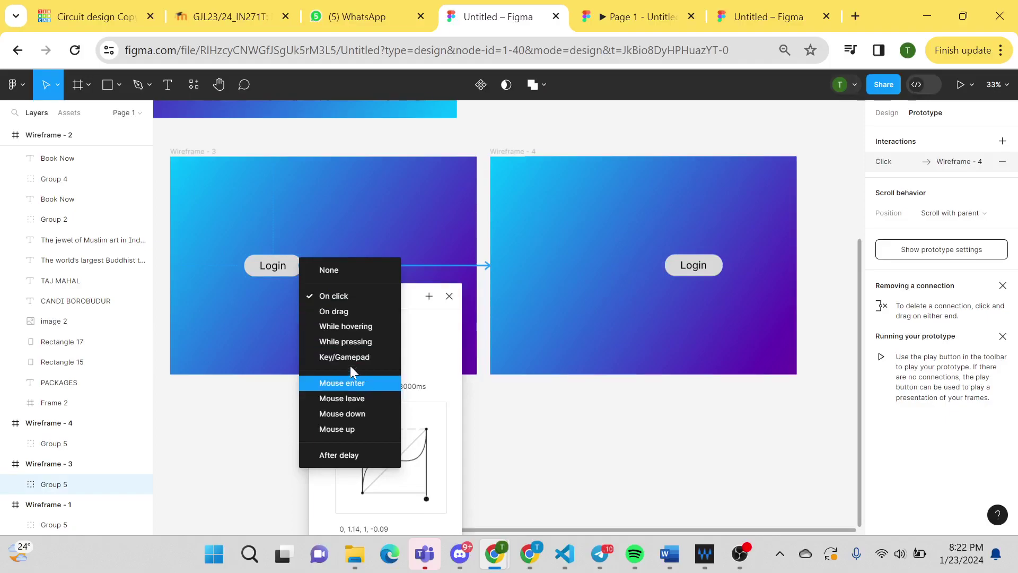
{"action": "left_click", "coordinate": [359, 327]}
{"action": "scroll", "coordinate": [454, 266], "scroll_direction": "up", "scroll_amount": 3}
{"action": "scroll", "coordinate": [454, 265], "scroll_direction": "left", "scroll_amount": 3}
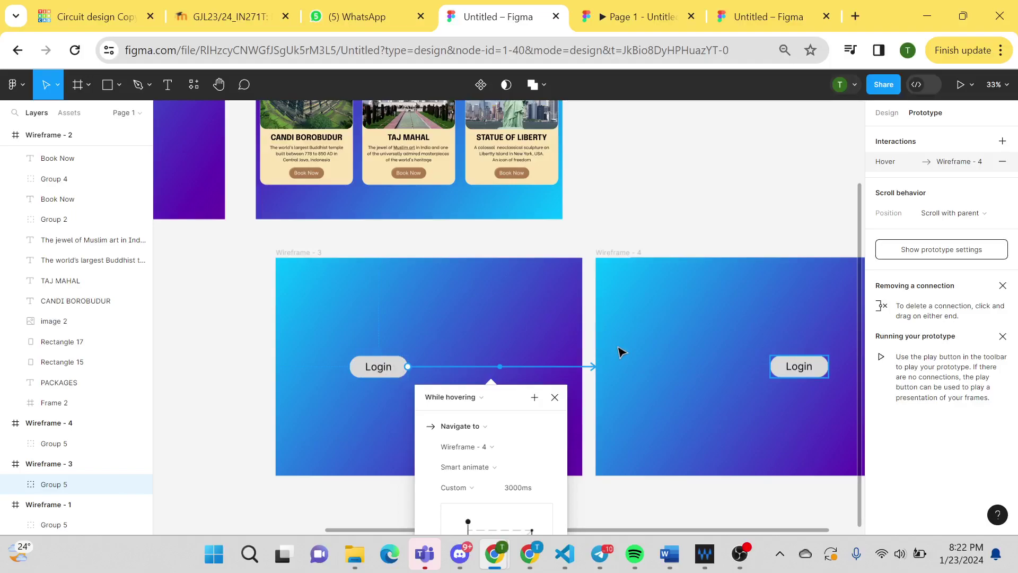
Step: Test the hover trigger on Wireframe - 3's Login button in the prototype preview
{"action": "key", "text": "ctrl+Tab"}
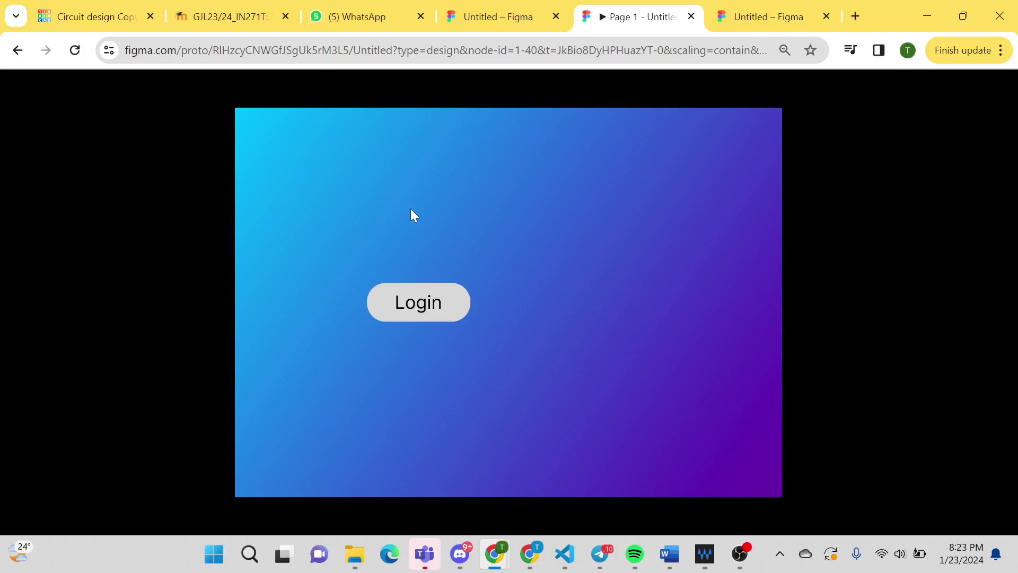
{"action": "left_click", "coordinate": [438, 291]}
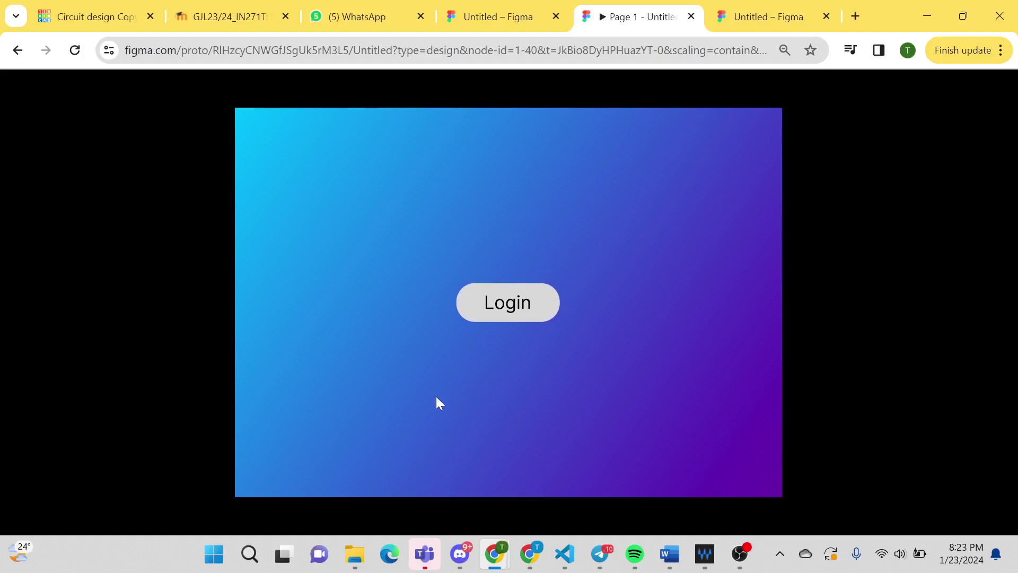
{"action": "left_click", "coordinate": [418, 307]}
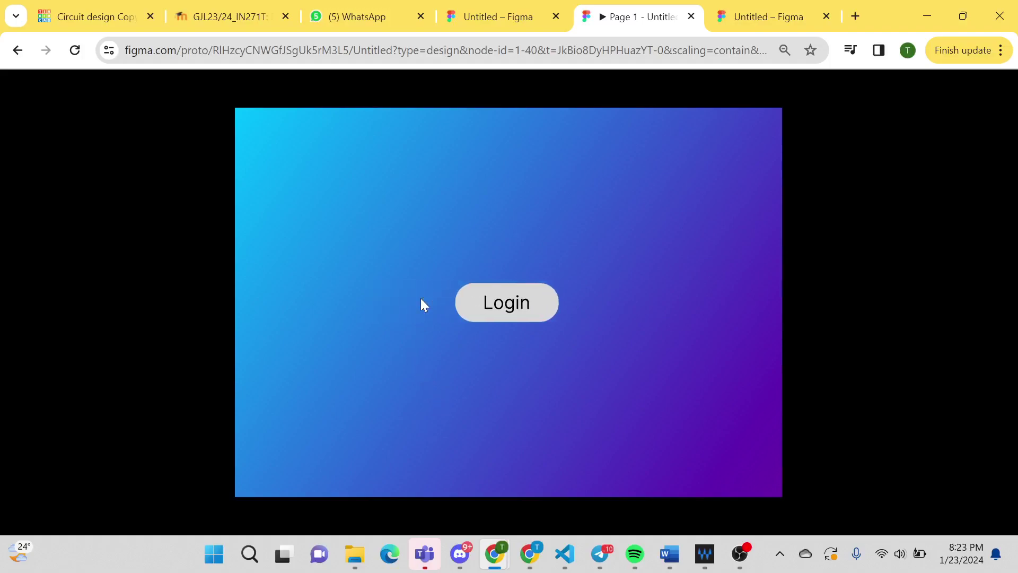